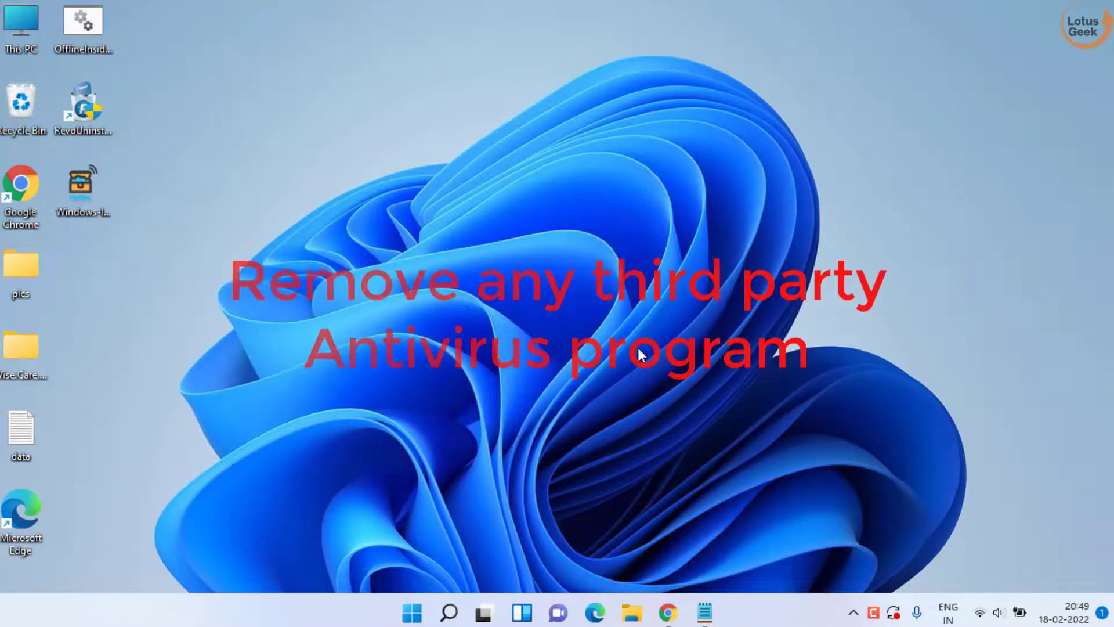
Check Windows Update in Settings for pending downloads, then close Settings
key("super+i")
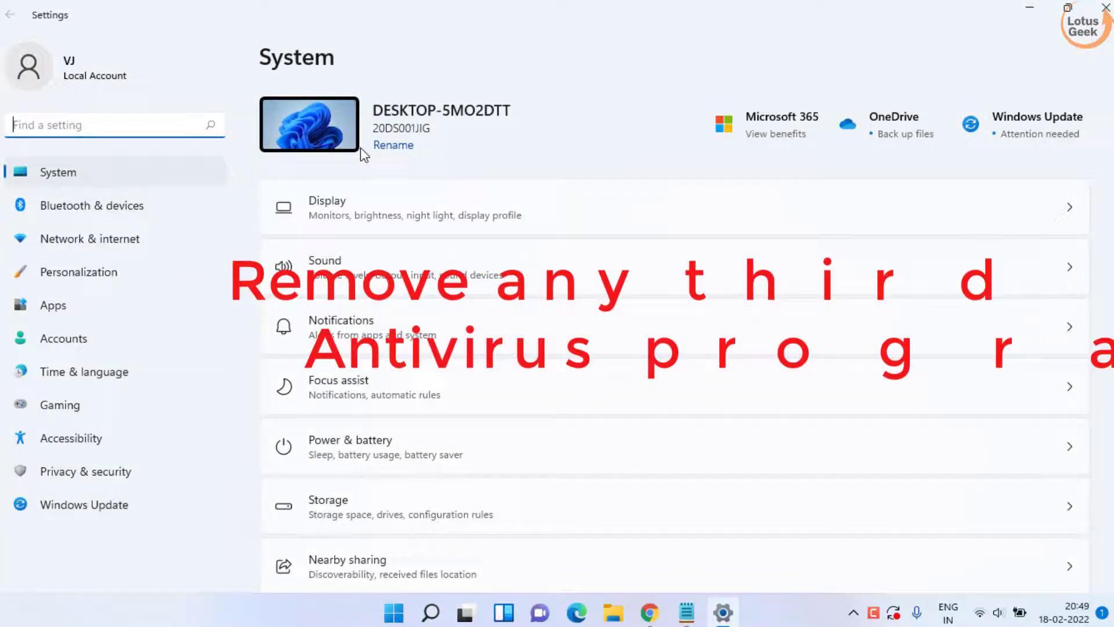
left_click(97, 515)
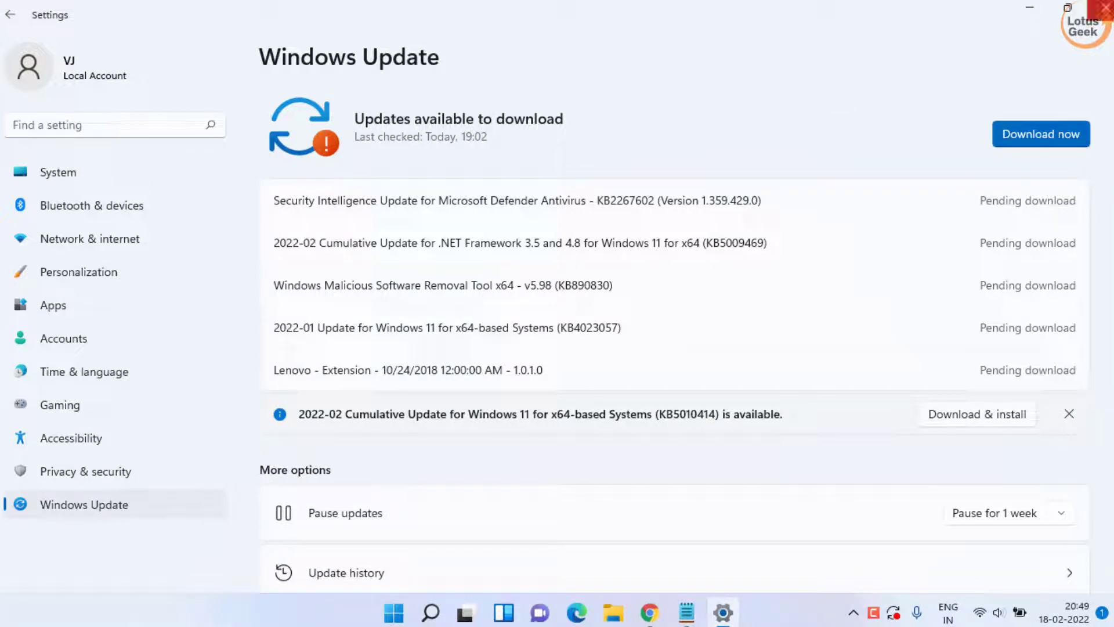
left_click(1105, 8)
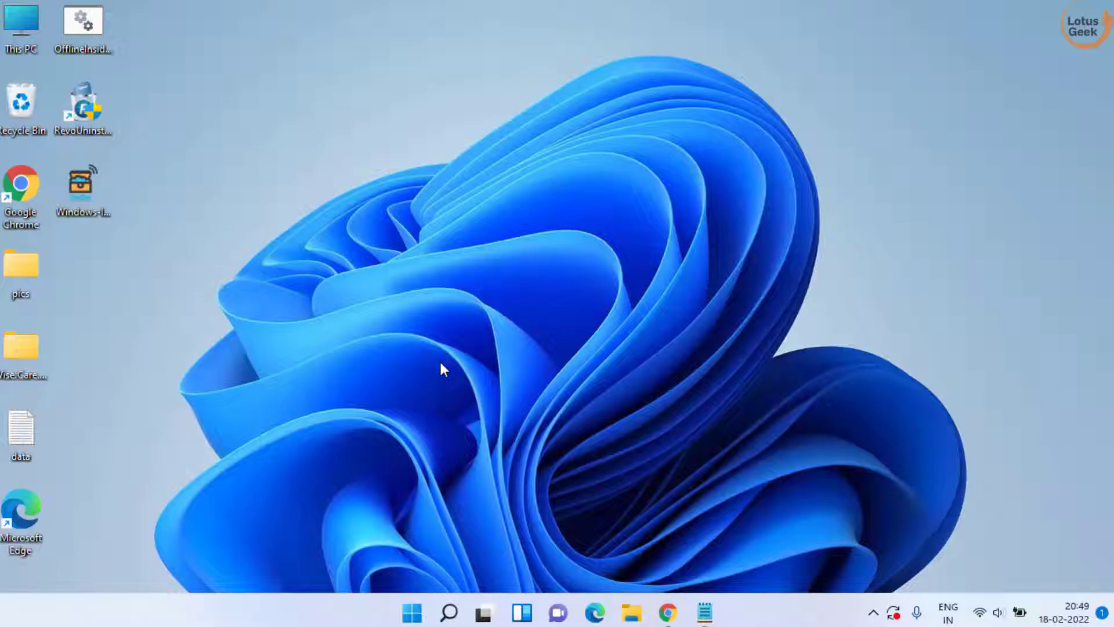
Run appwiz.cpl and show View installed updates in Programs and Features
left_click(411, 609)
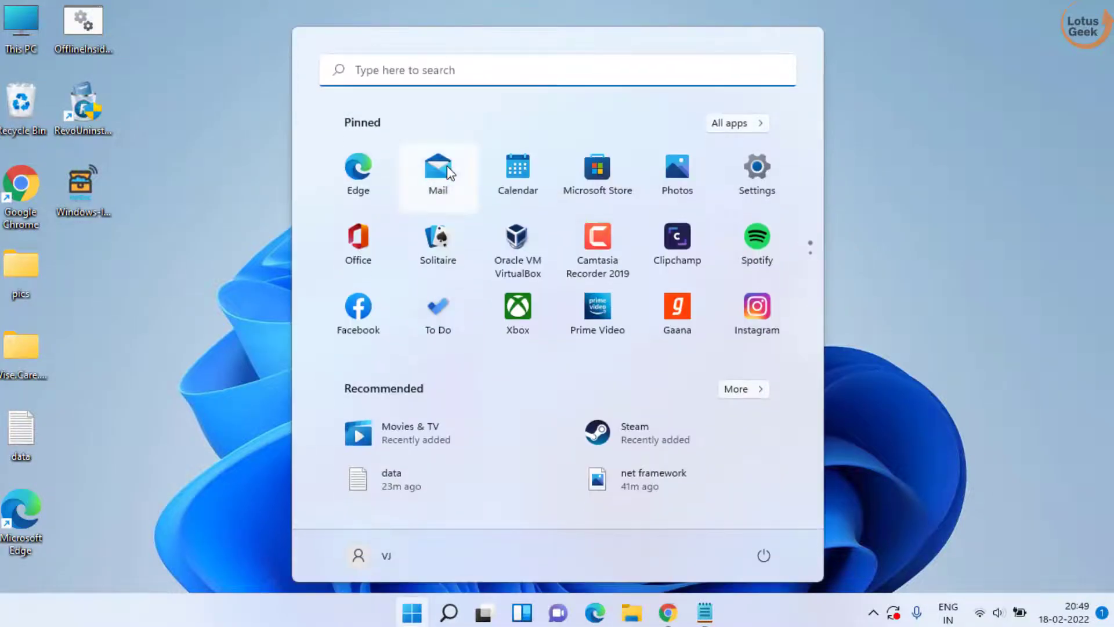
type("run")
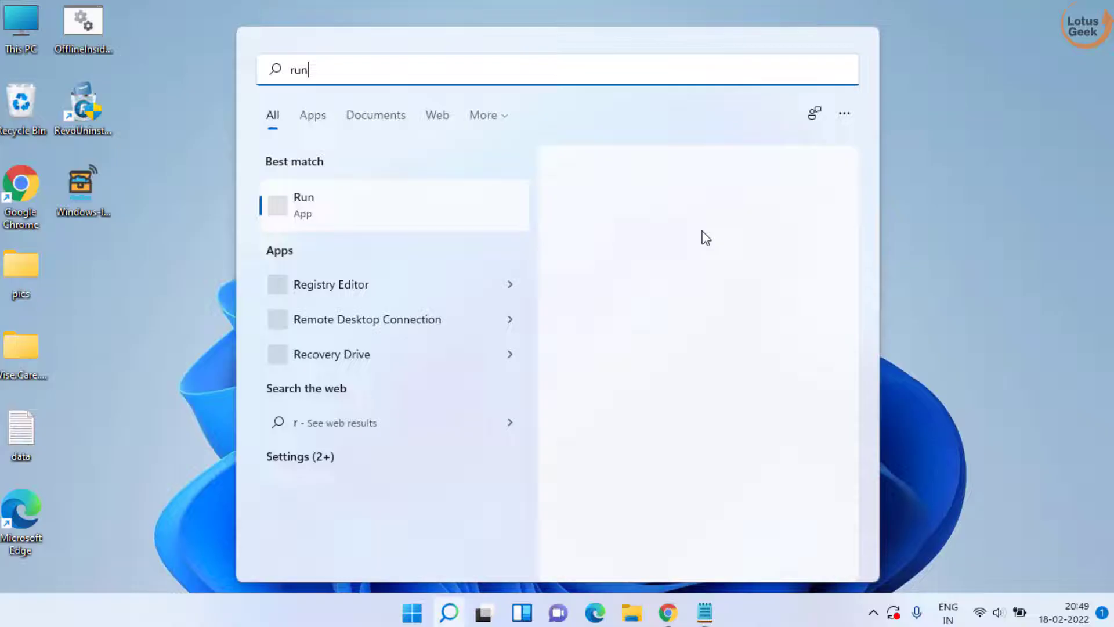
key("Return")
type("a")
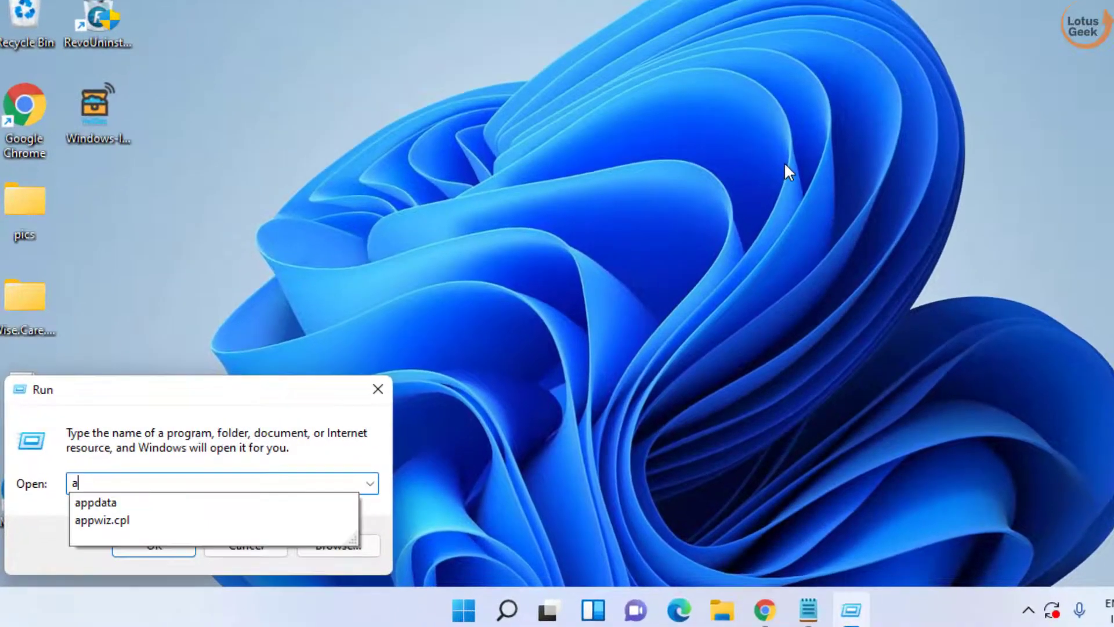
type("pp")
key("Down")
key("Down")
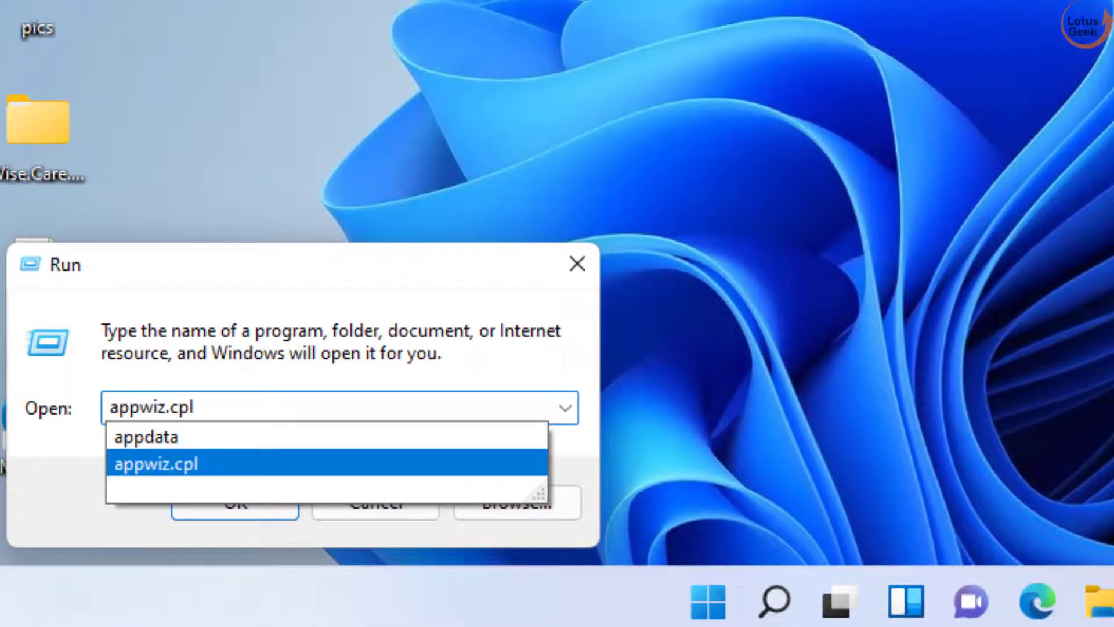
key("Return")
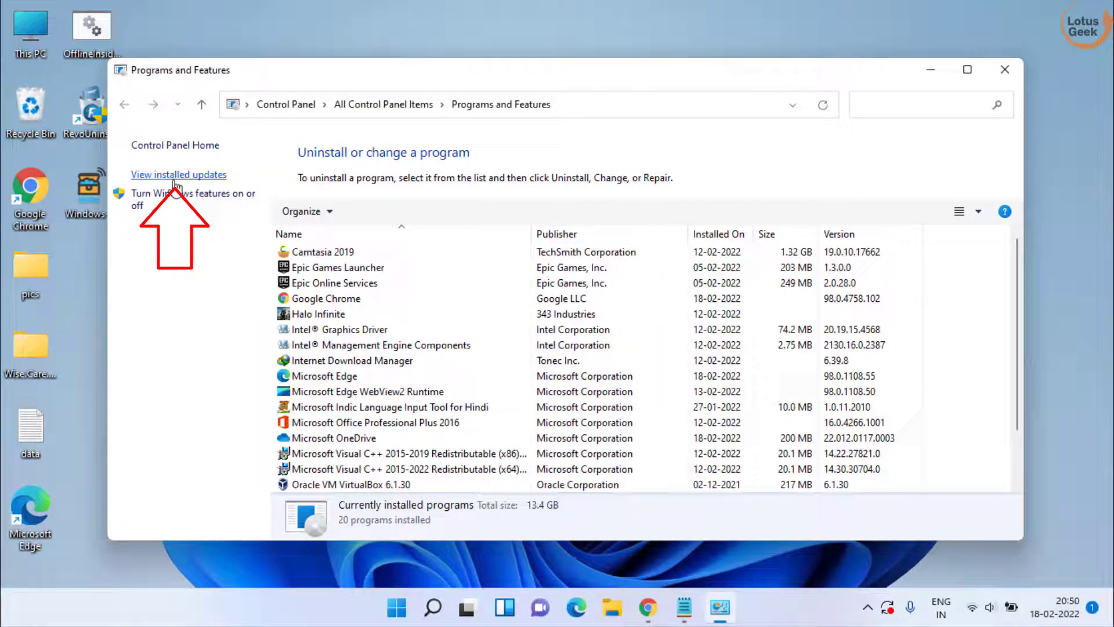
left_click(192, 175)
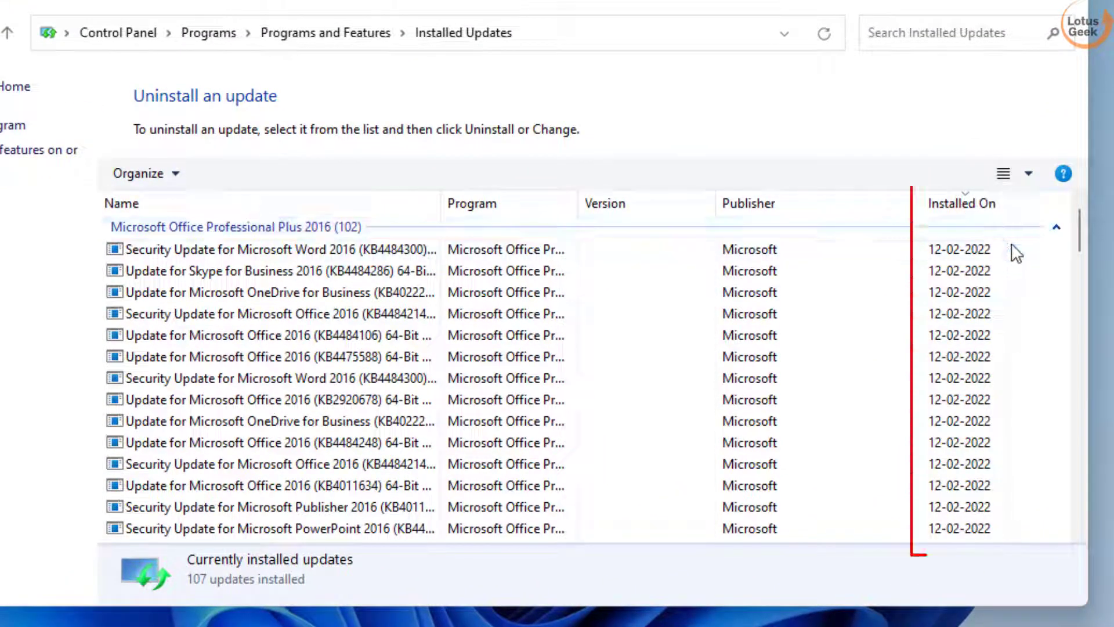
Check install dates of the Word, Skype, OneDrive and Office 2016 KB4484214 updates, then close the window
left_click(978, 249)
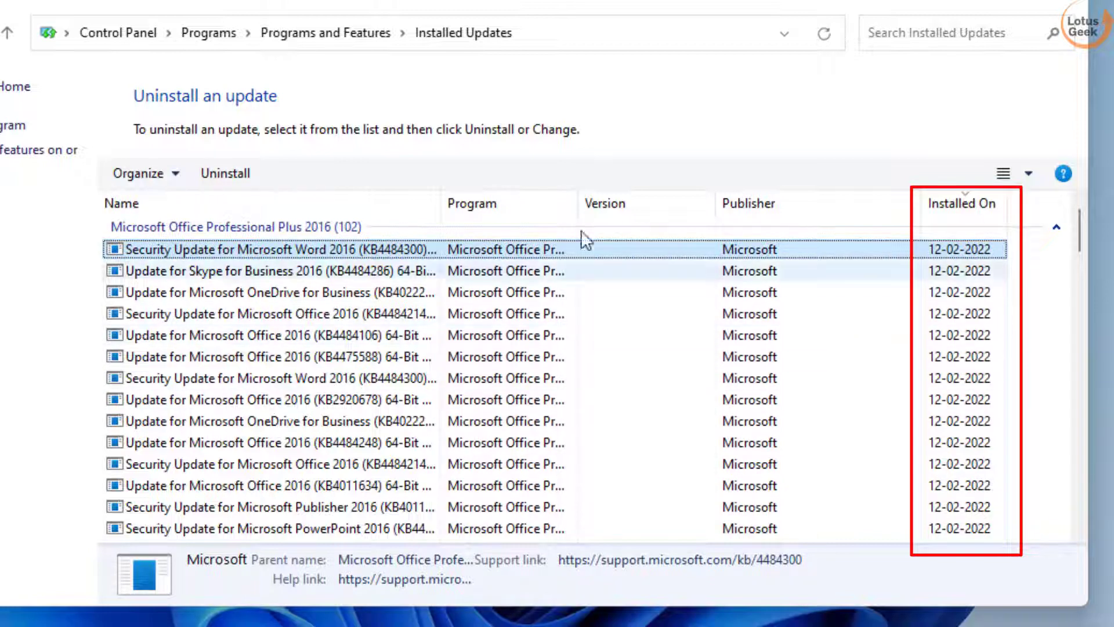
left_click(200, 272)
left_click(180, 293)
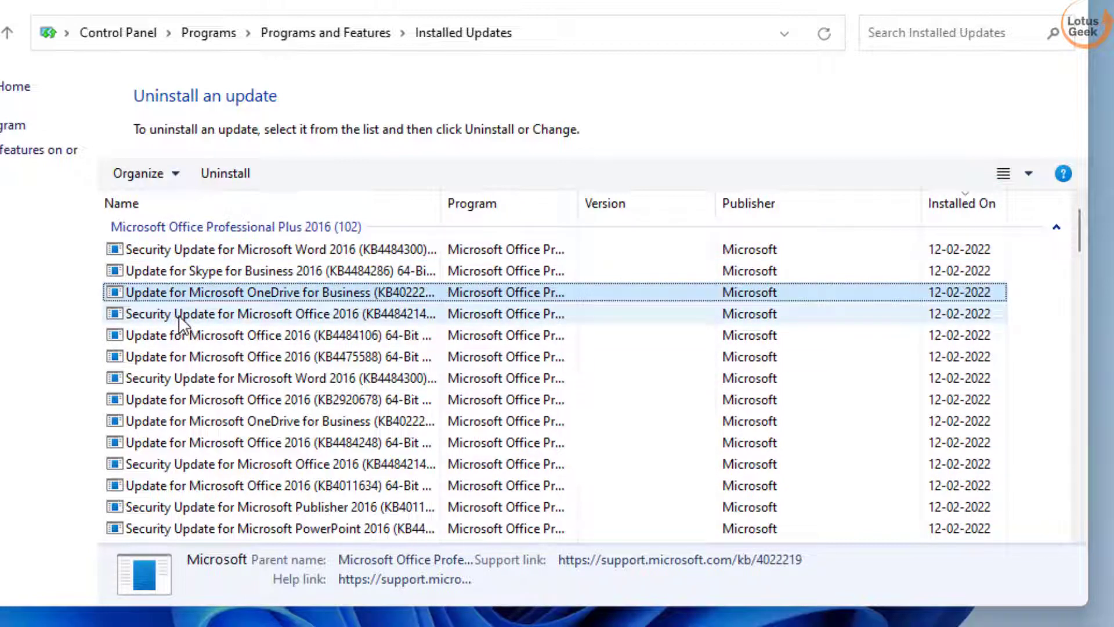
left_click(178, 314)
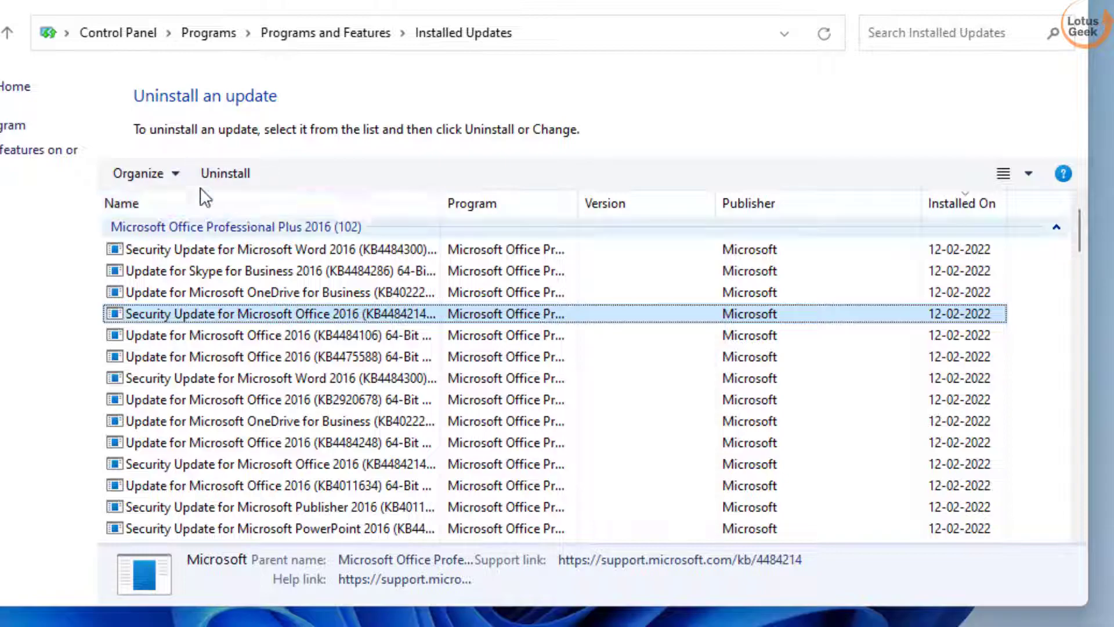
left_click(258, 255)
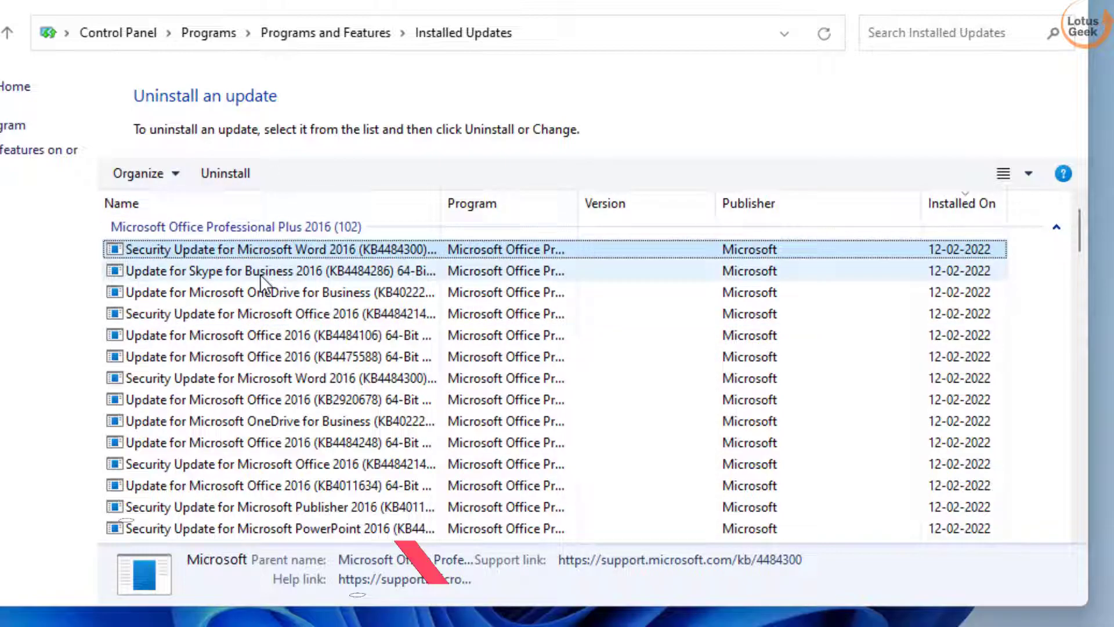
left_click(266, 292)
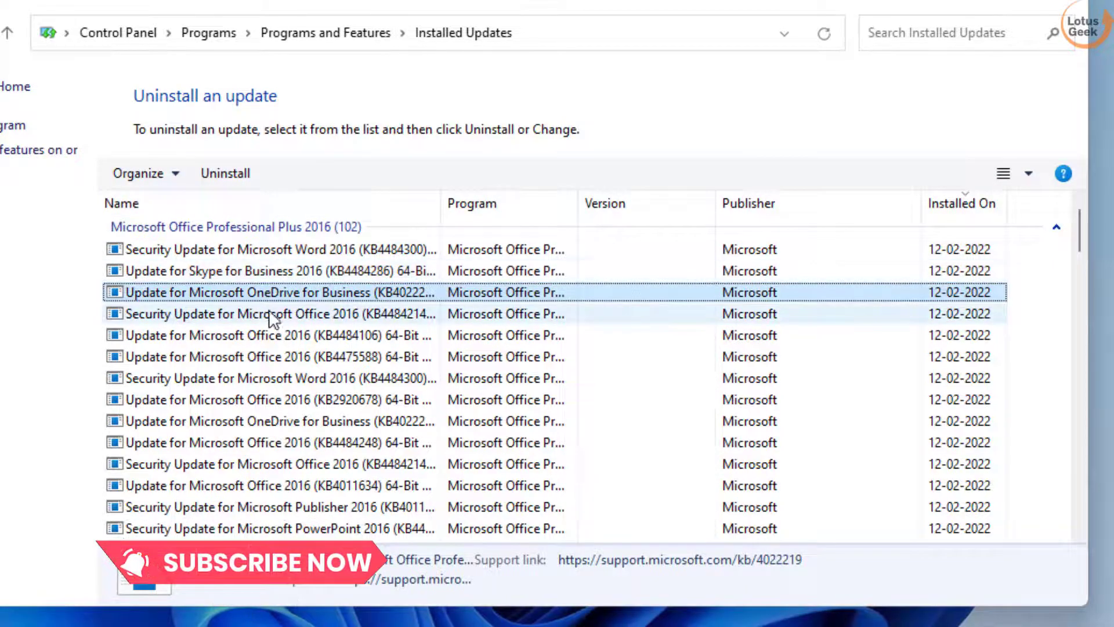
left_click(269, 314)
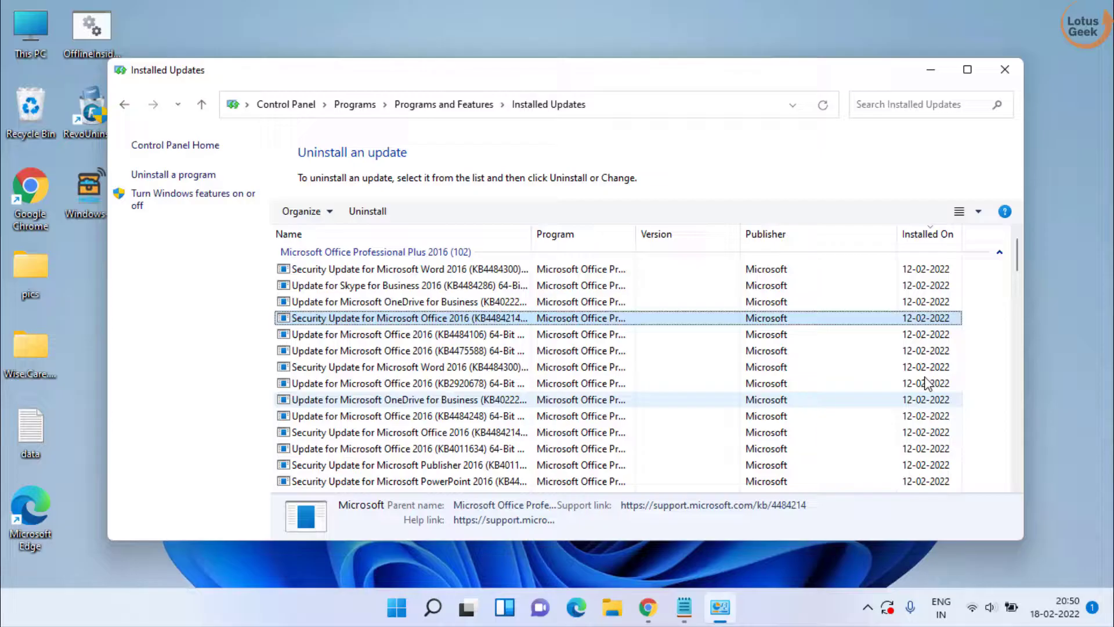
left_click(1005, 70)
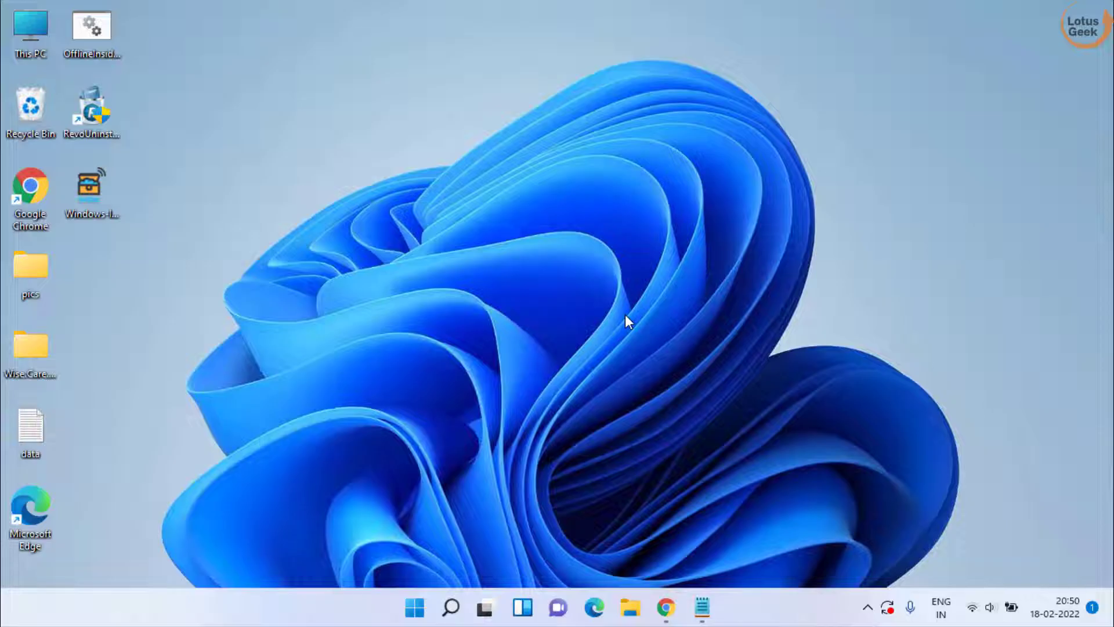
Download and save NetFxRepairTool.exe from Microsoft's Download Center page in Chrome
left_click(666, 607)
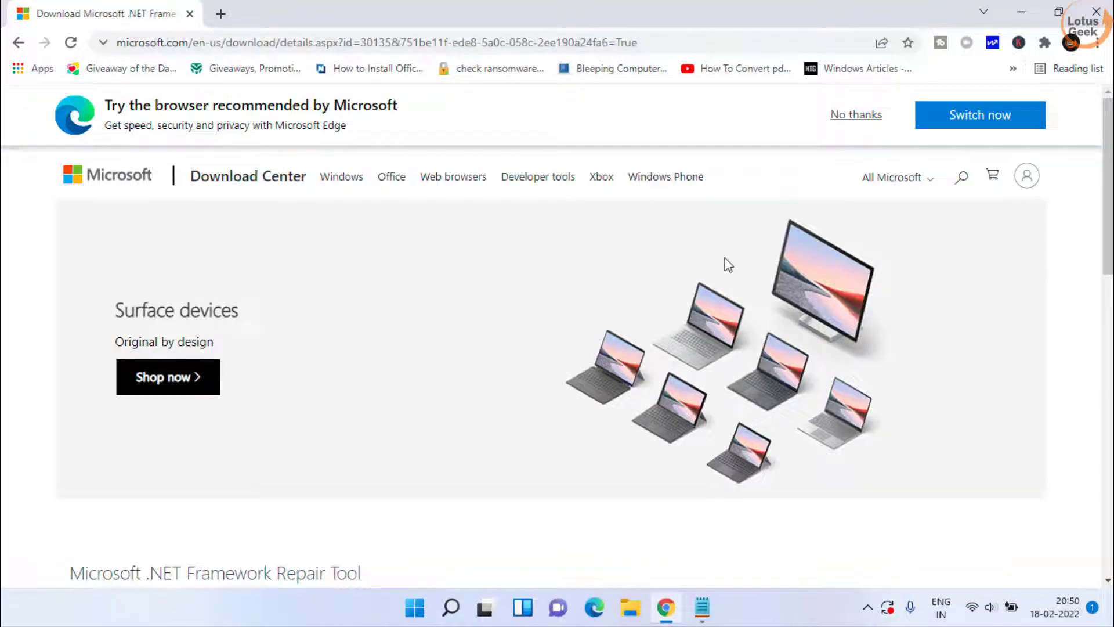
scroll(336, 311, "down", 7)
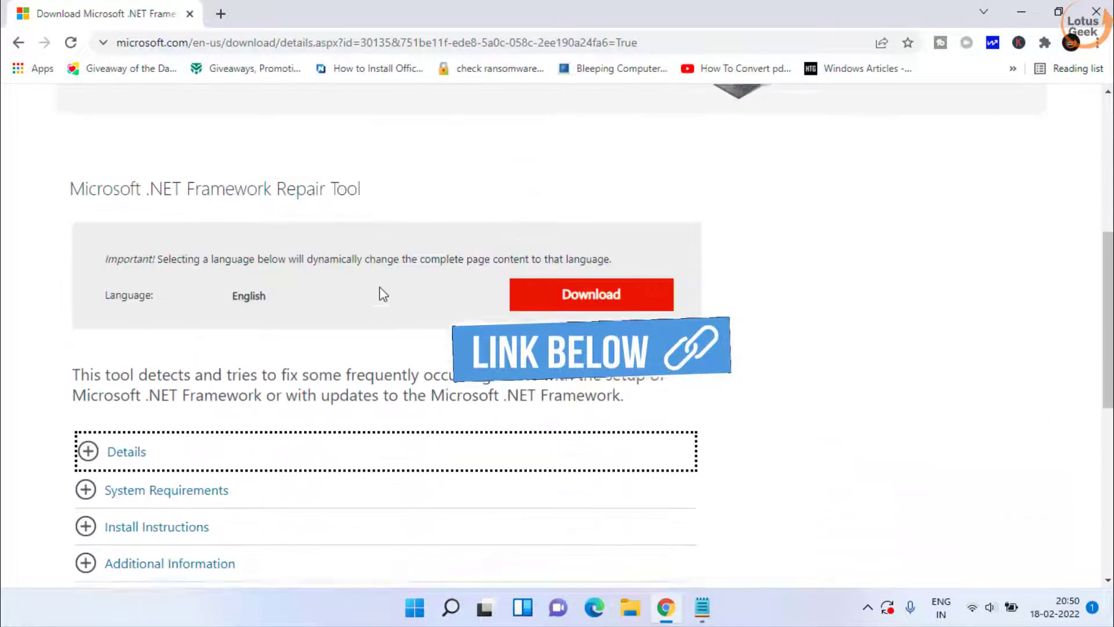
left_click(553, 276)
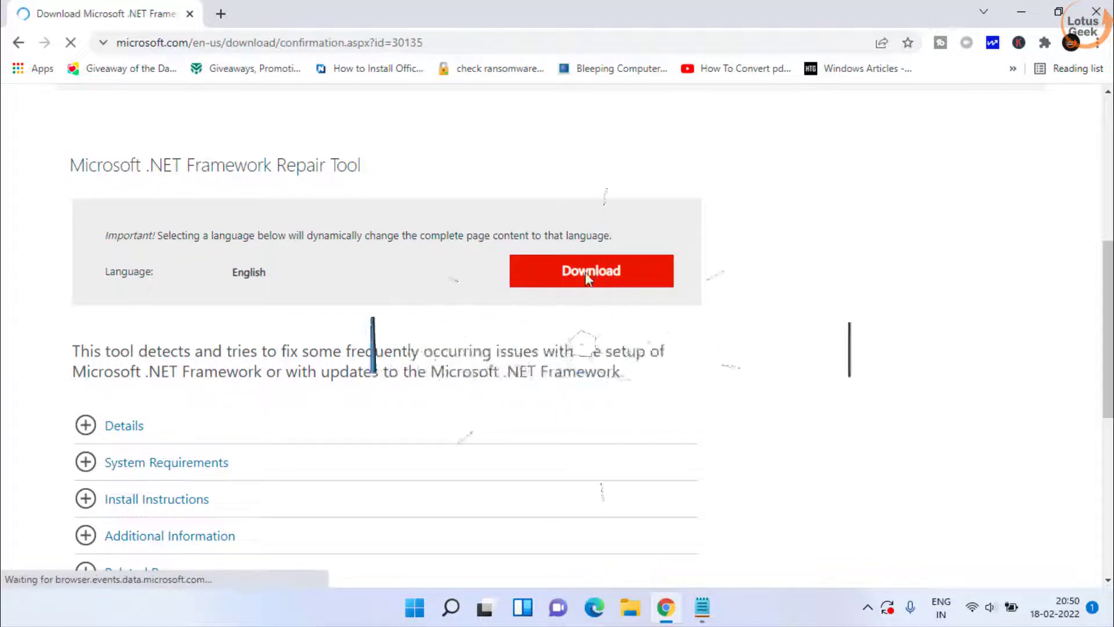
scroll(353, 303, "down", 5)
scroll(353, 303, "down", 3)
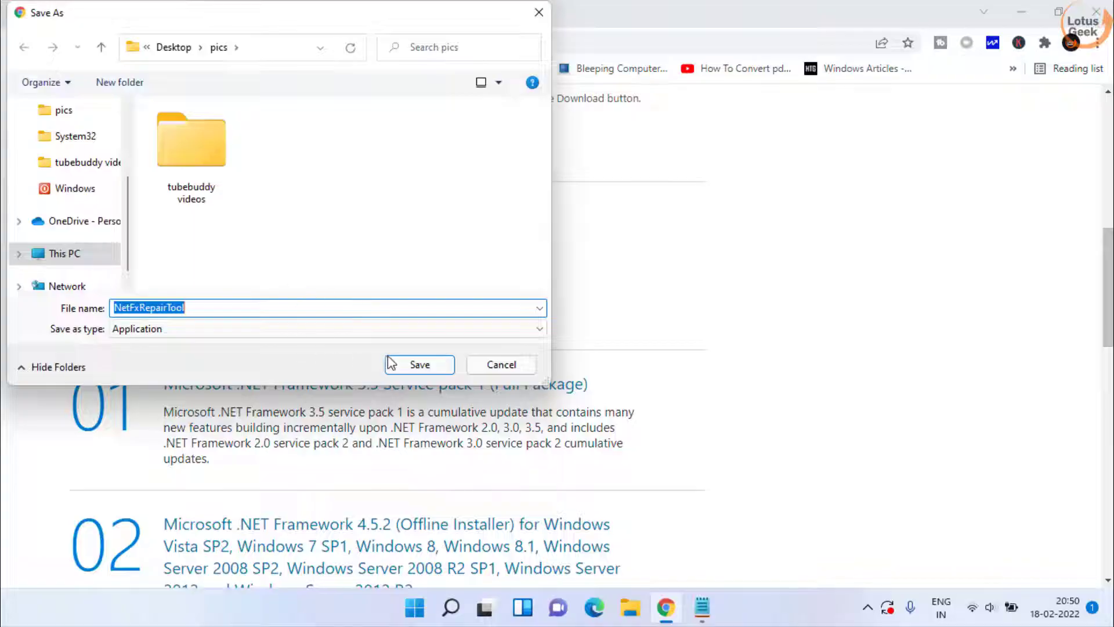
left_click(417, 363)
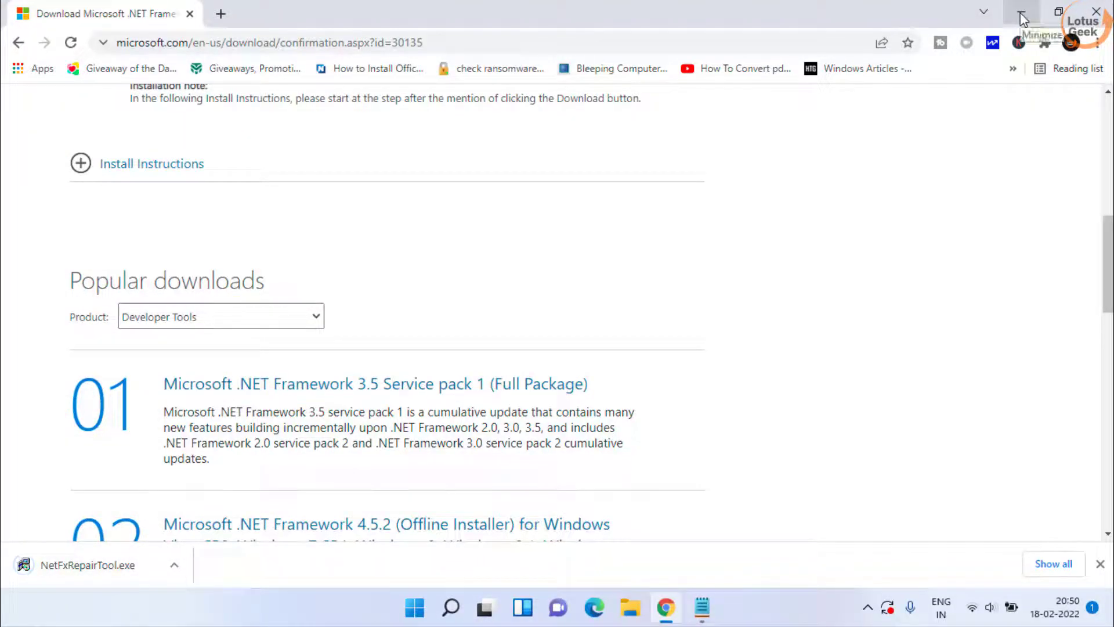
Launch the downloaded NetFxRepairTool.exe and accept its license terms
left_click(1022, 17)
left_click(665, 608)
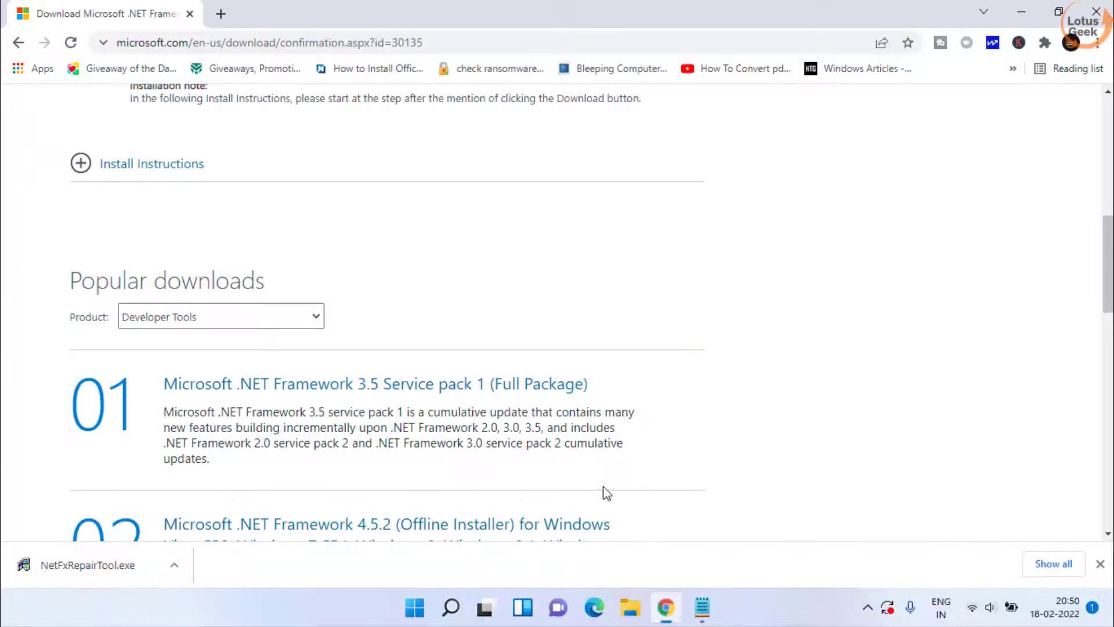
left_click(111, 566)
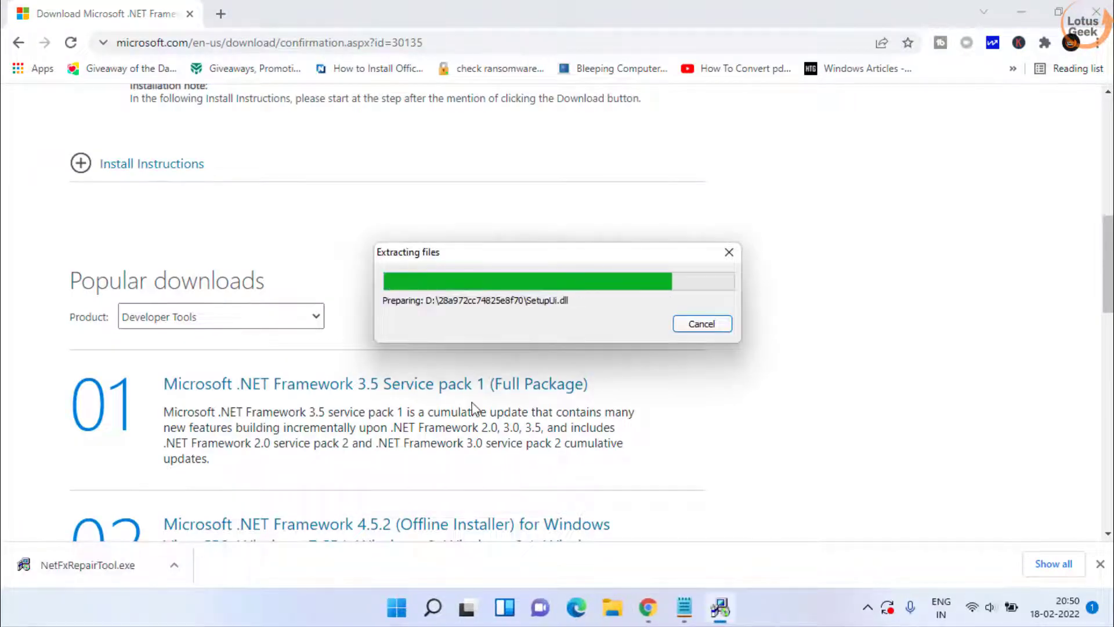
left_click(471, 423)
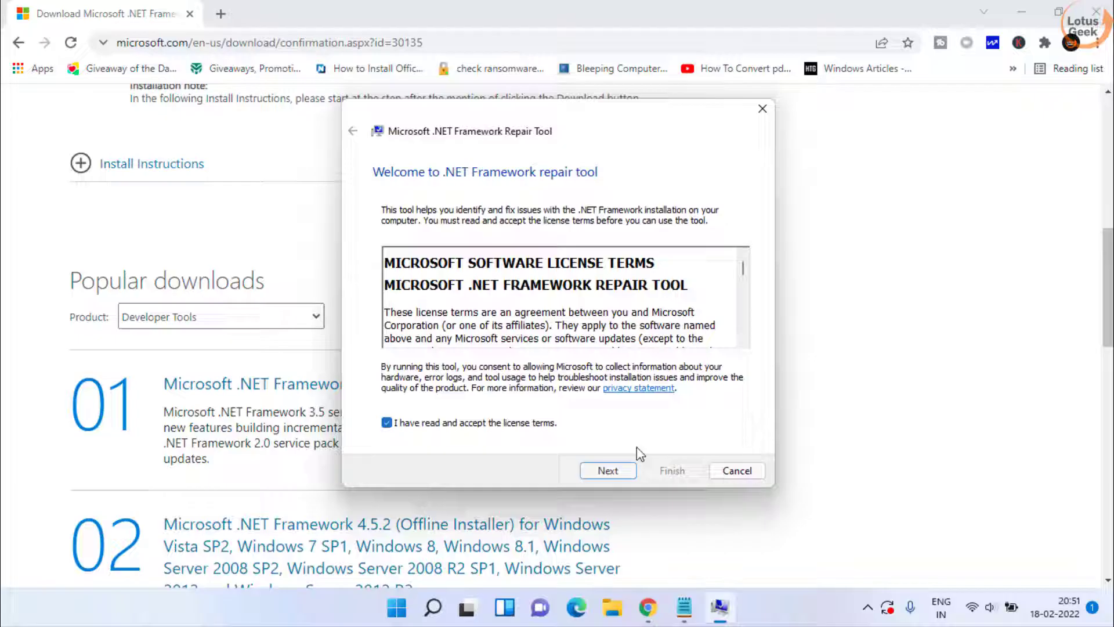
Detect .NET issues, apply the recommended repair changes, and exit the repair tool
left_click(613, 476)
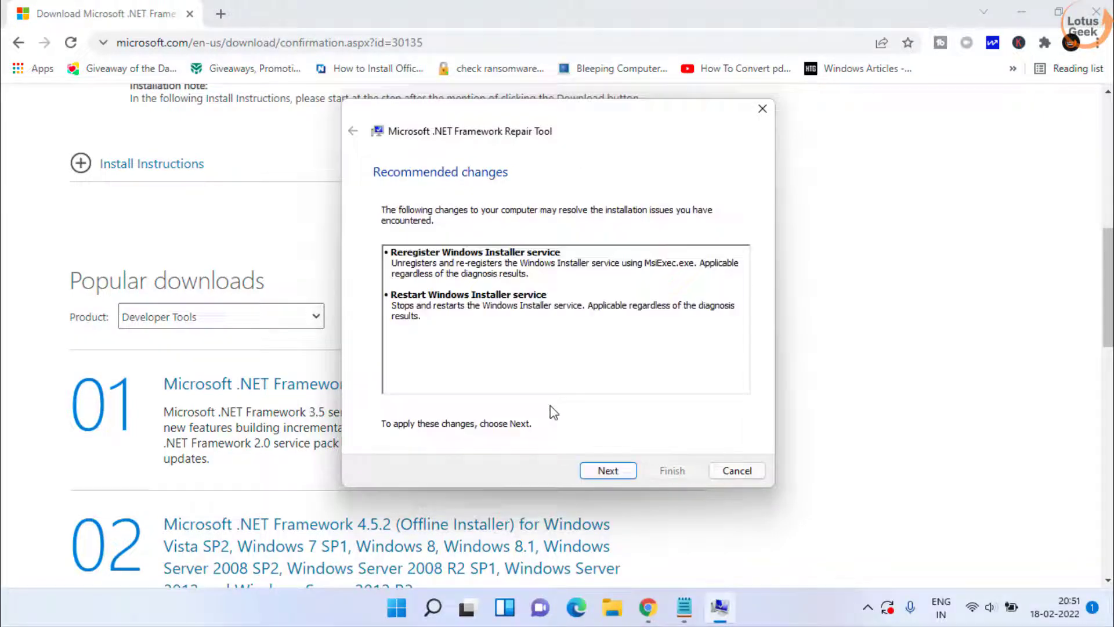
left_click(606, 470)
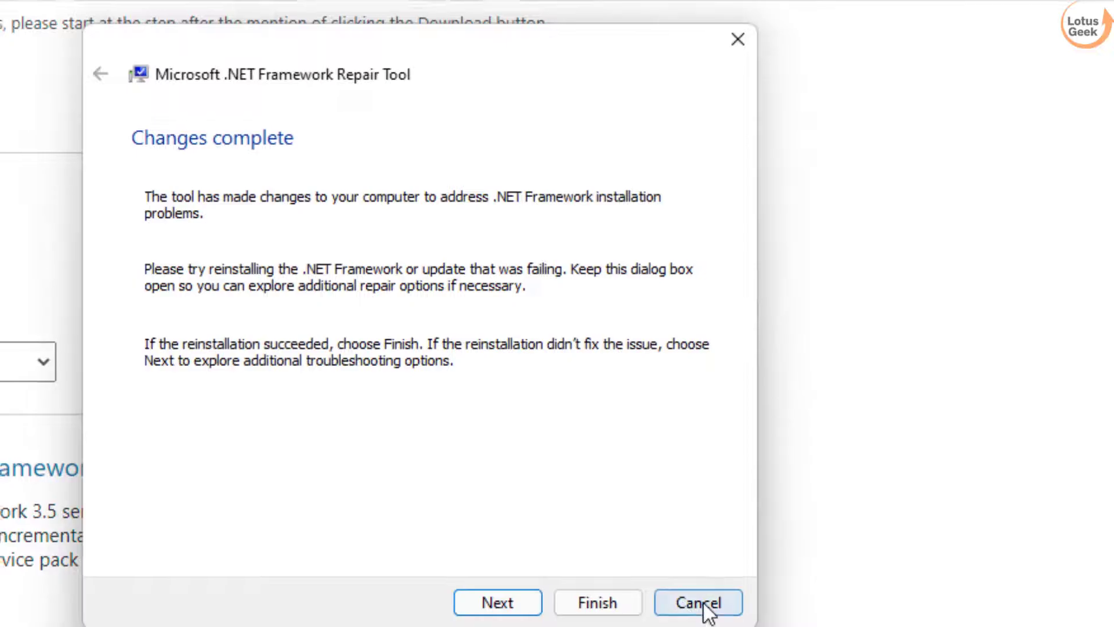
left_click(754, 473)
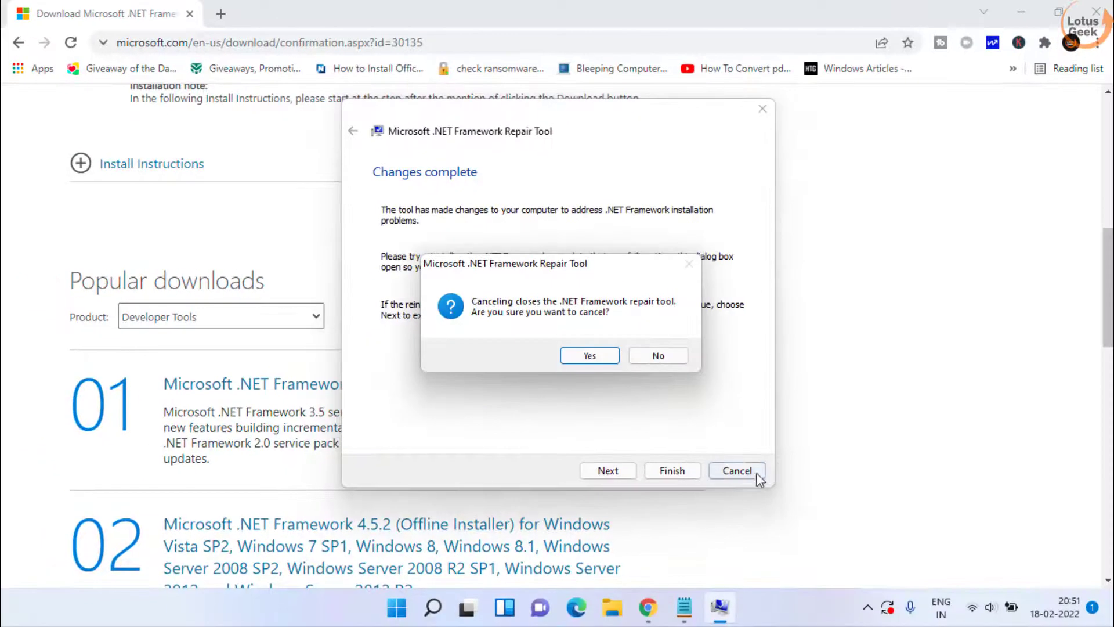
left_click(589, 356)
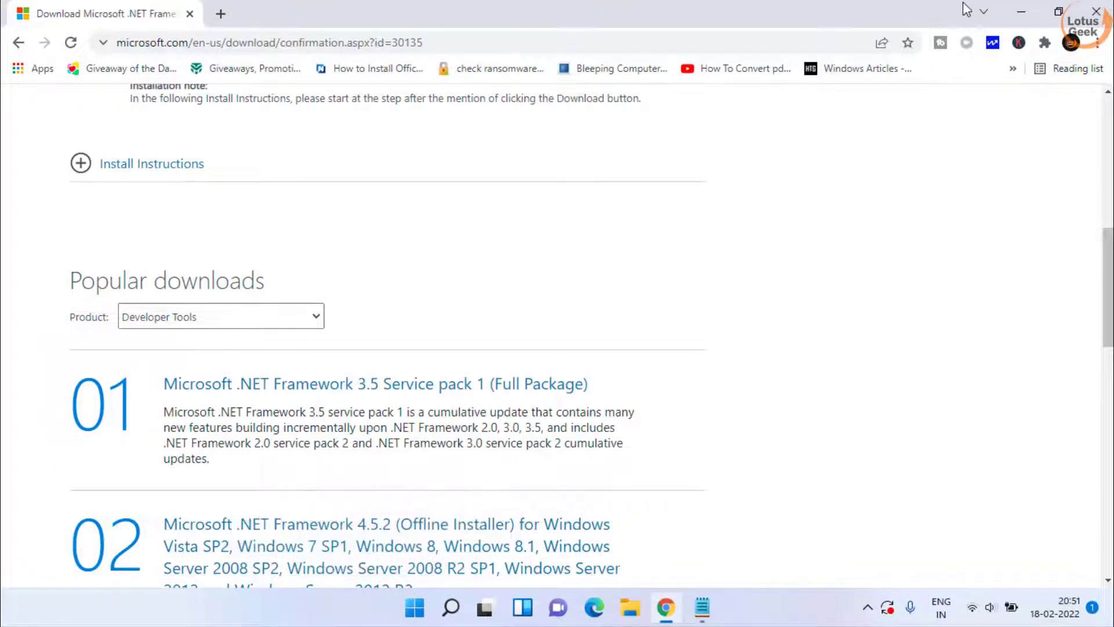
Launch Registry Editor through the Run box with regedit
left_click(1021, 11)
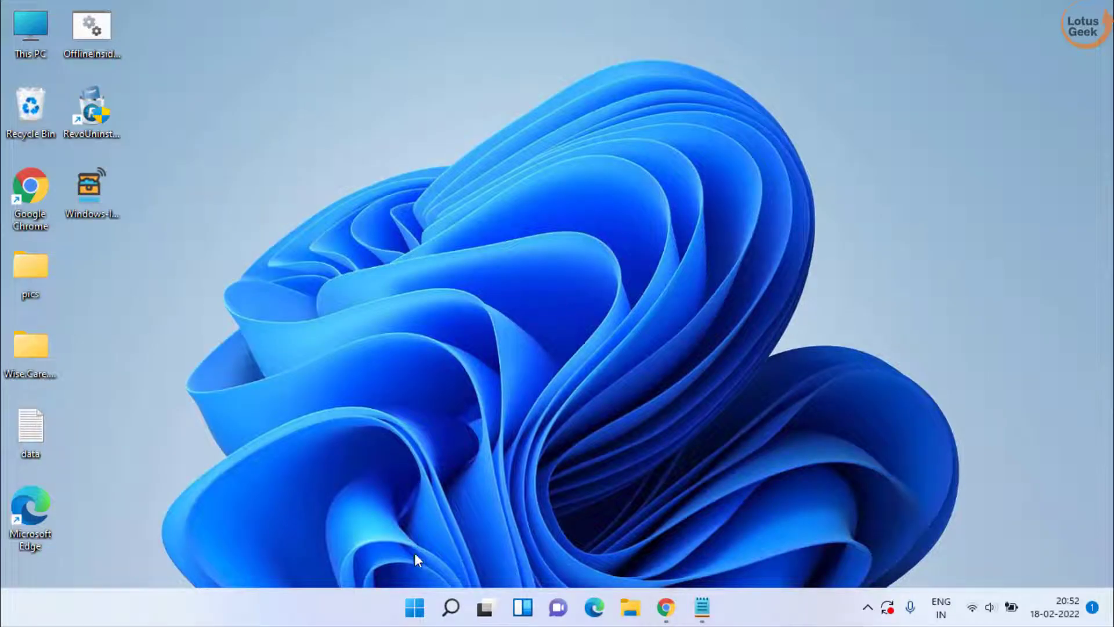
left_click(419, 593)
type("run")
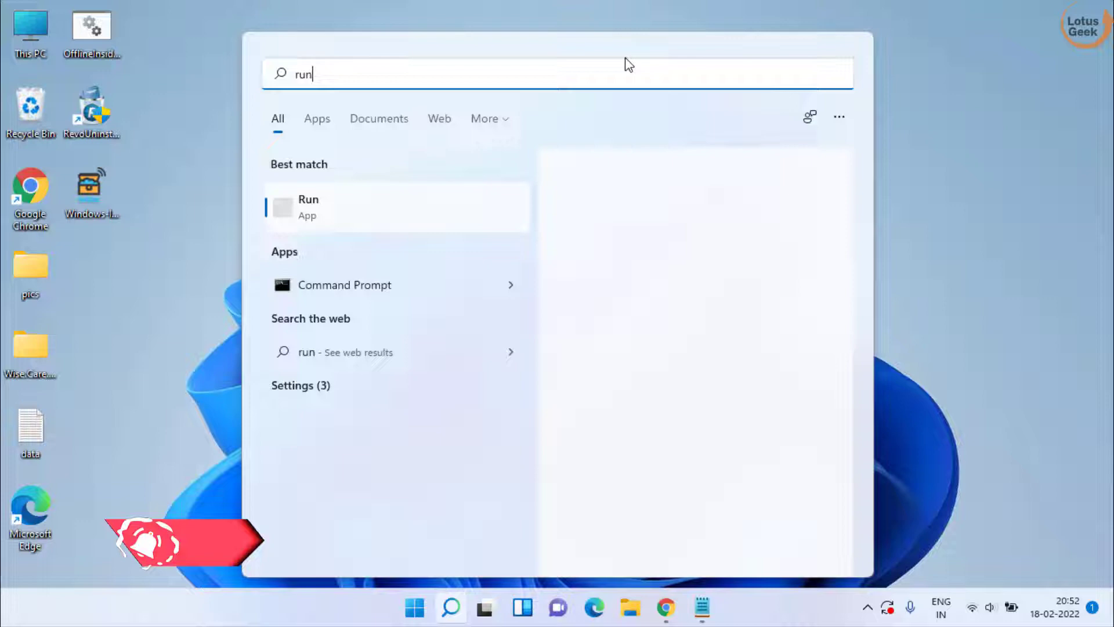
left_click(689, 193)
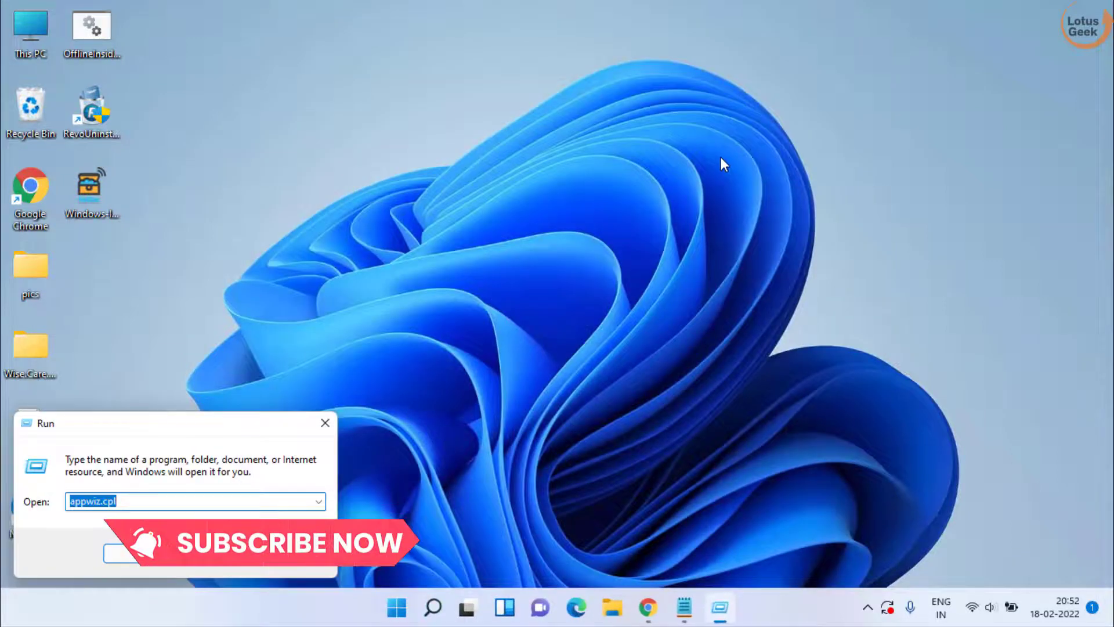
type("regedit")
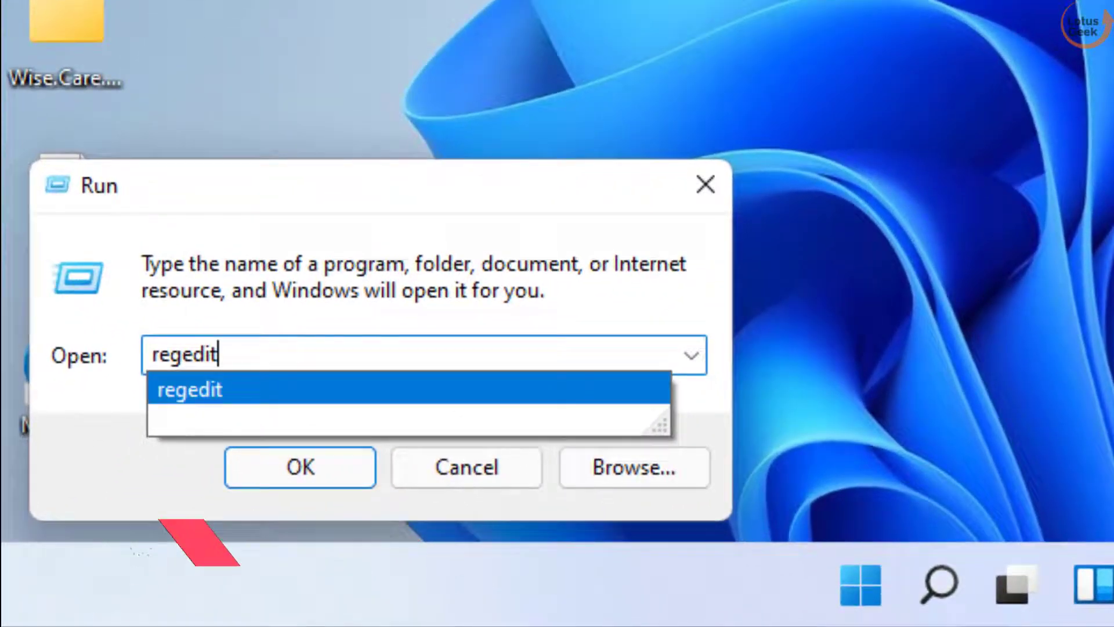
key("Return")
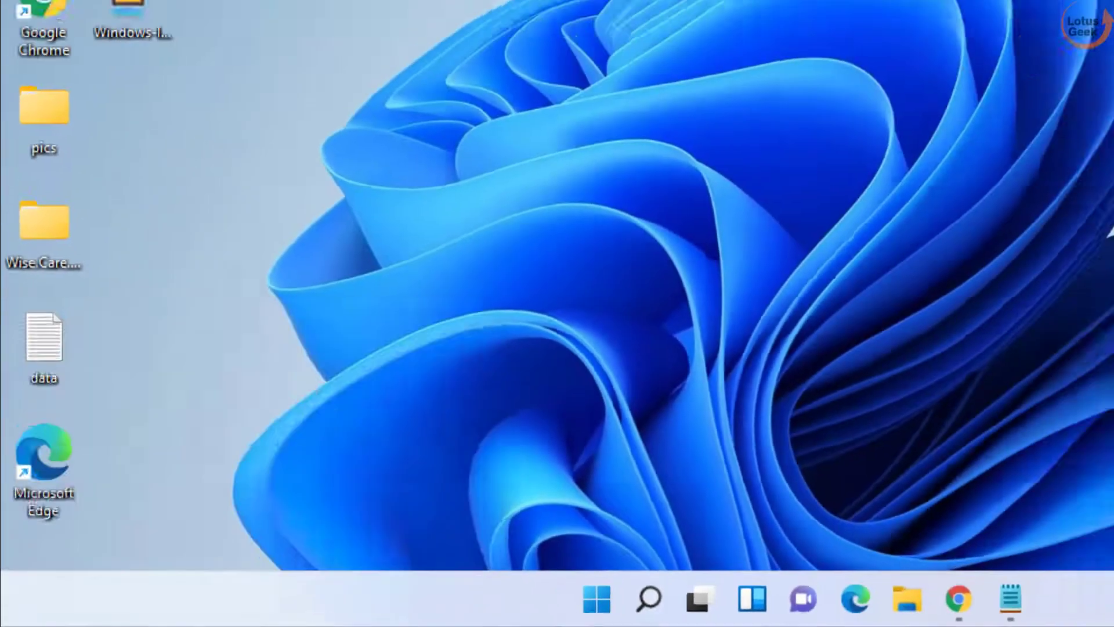
Delete the HKLM\SOFTWARE\WOW6432Node\Ubisoft key and close Registry Editor
left_click(388, 120)
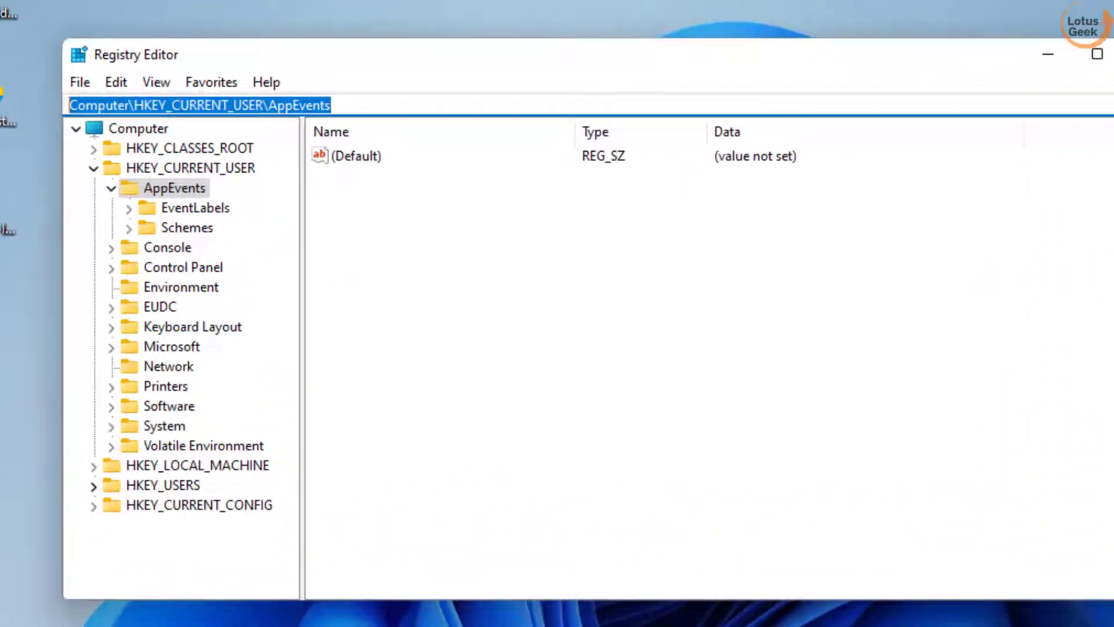
type("Computer\\HKEY_LOCAL_MACHINE\\SOFTWARE\\WOW6432Node\\Ubisoft")
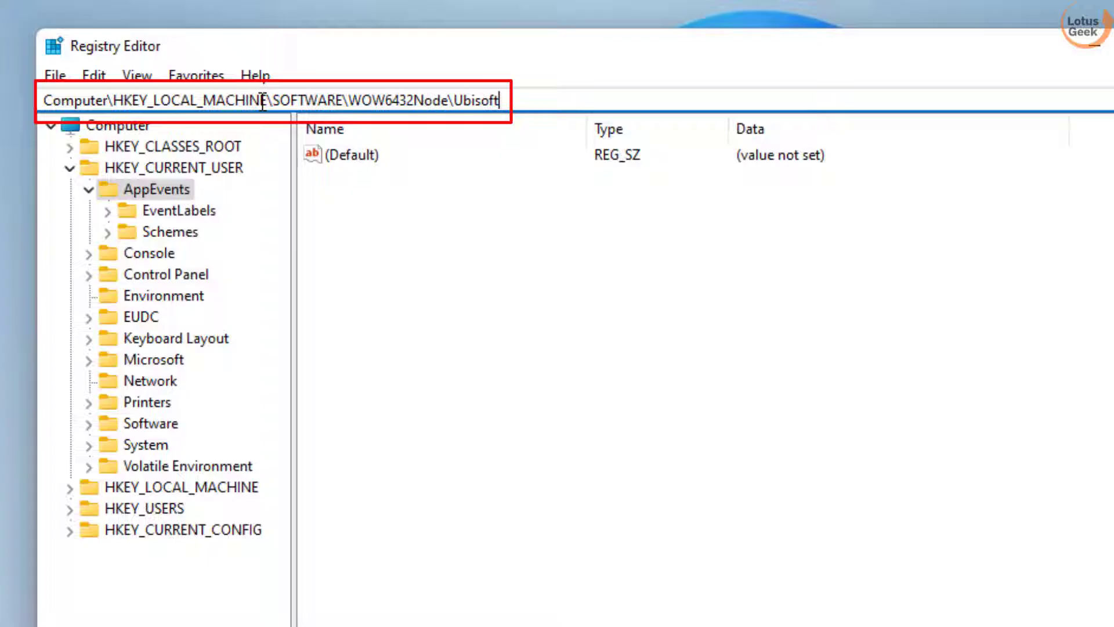
key("Return")
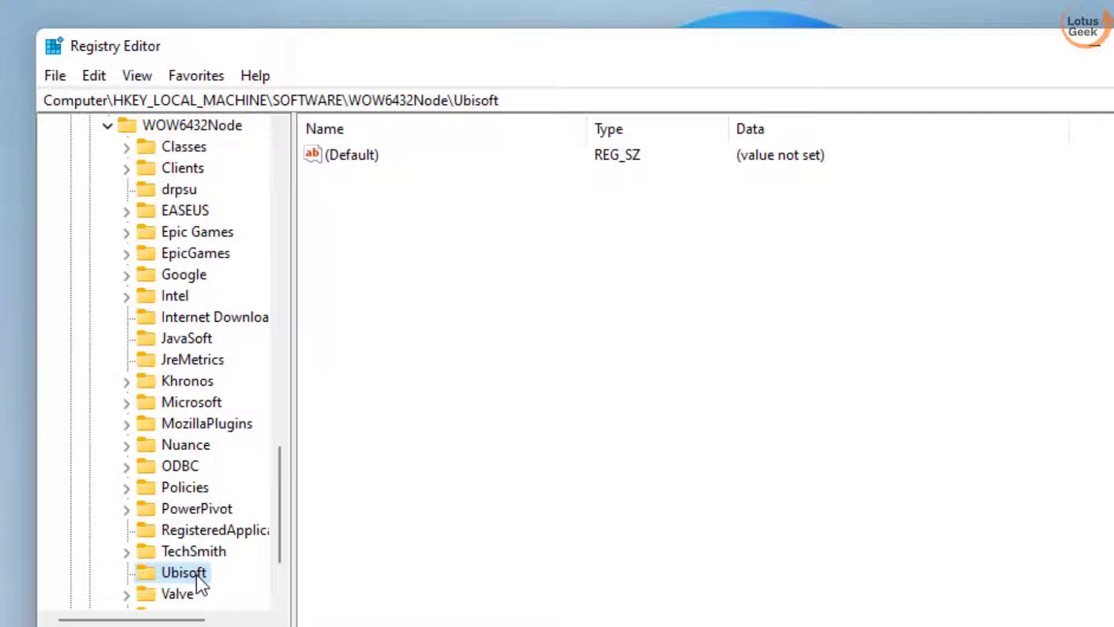
right_click(165, 575)
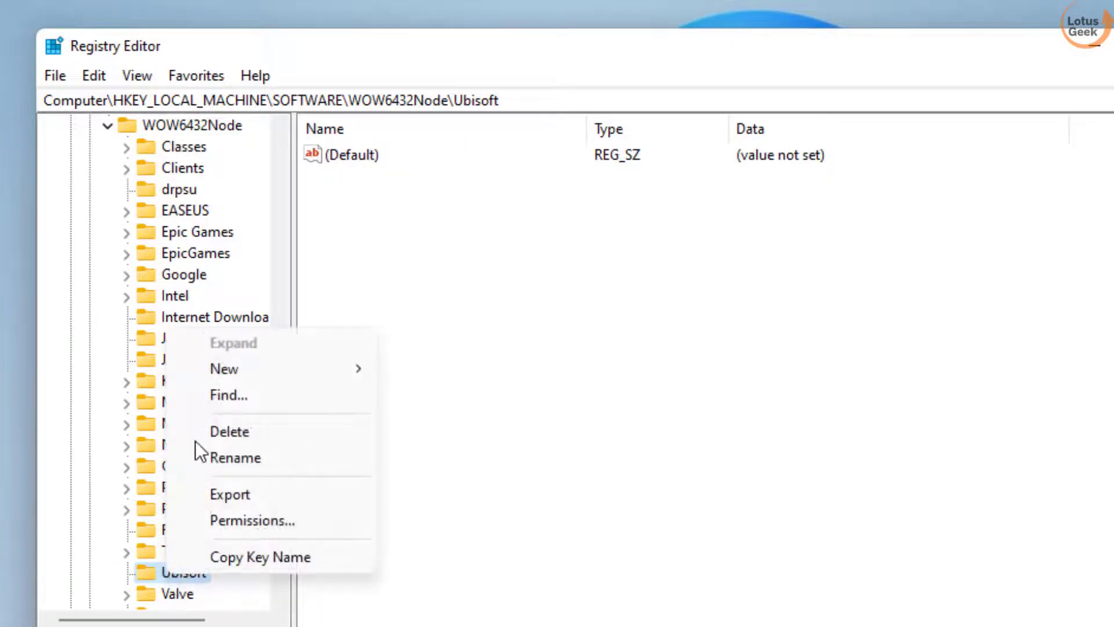
left_click(256, 435)
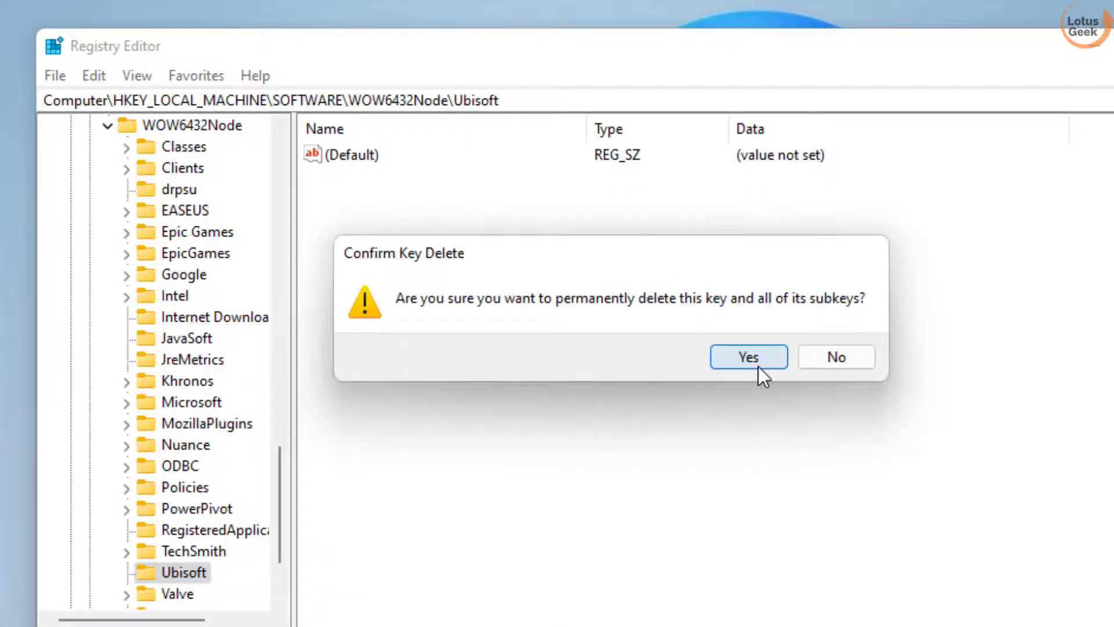
left_click(745, 361)
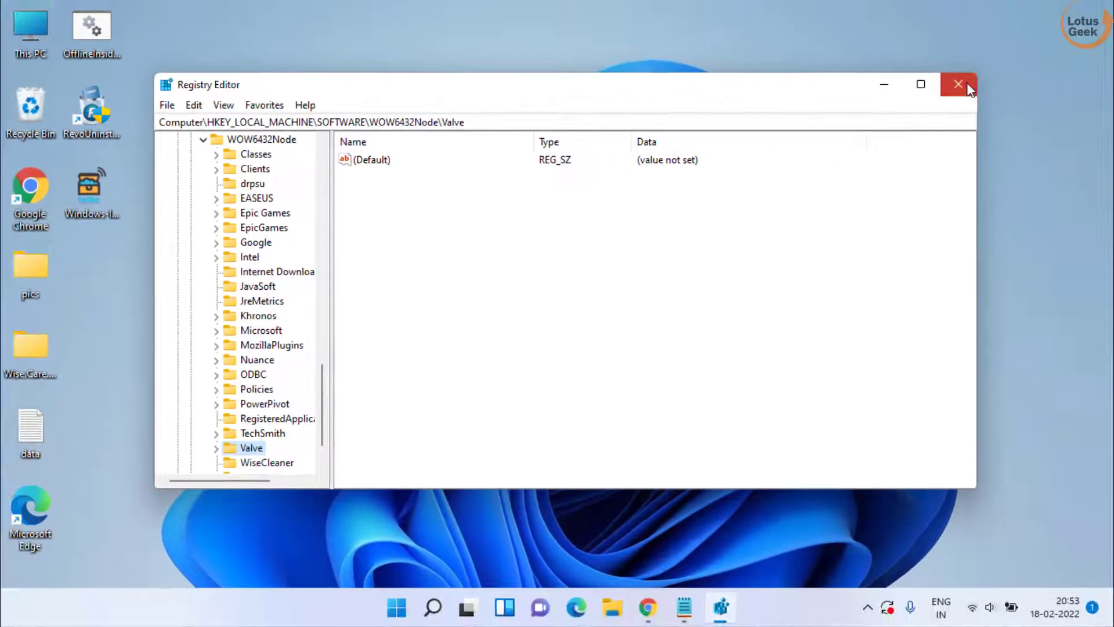
left_click(961, 85)
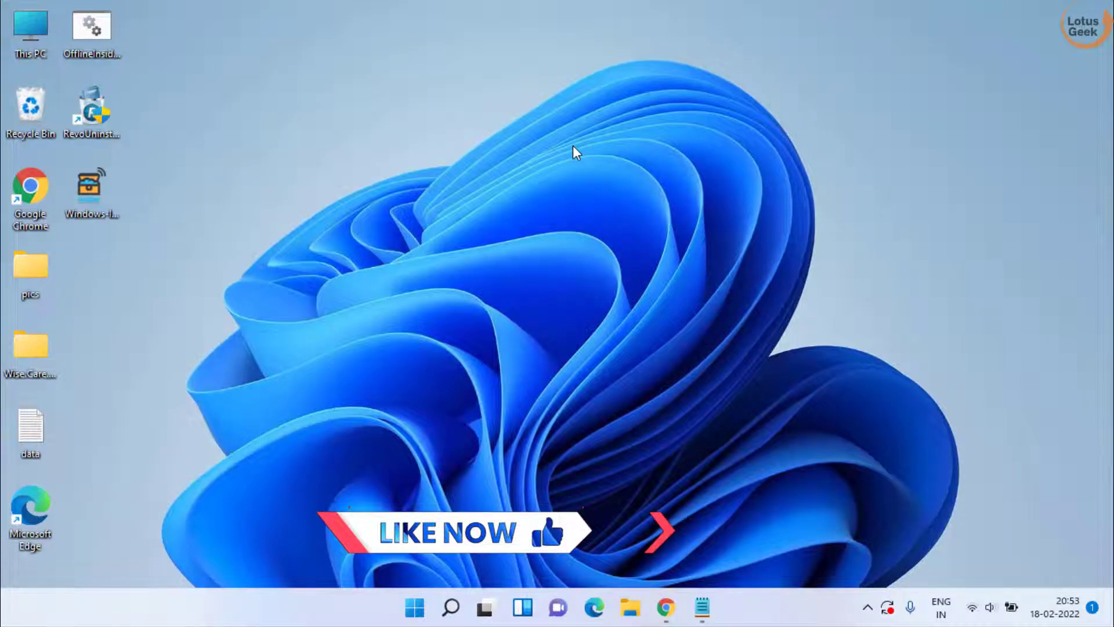
Through Apps > Optional features > More Windows features, uncheck .NET Framework 3.5 and 4.8 Advanced Services
key("super+i")
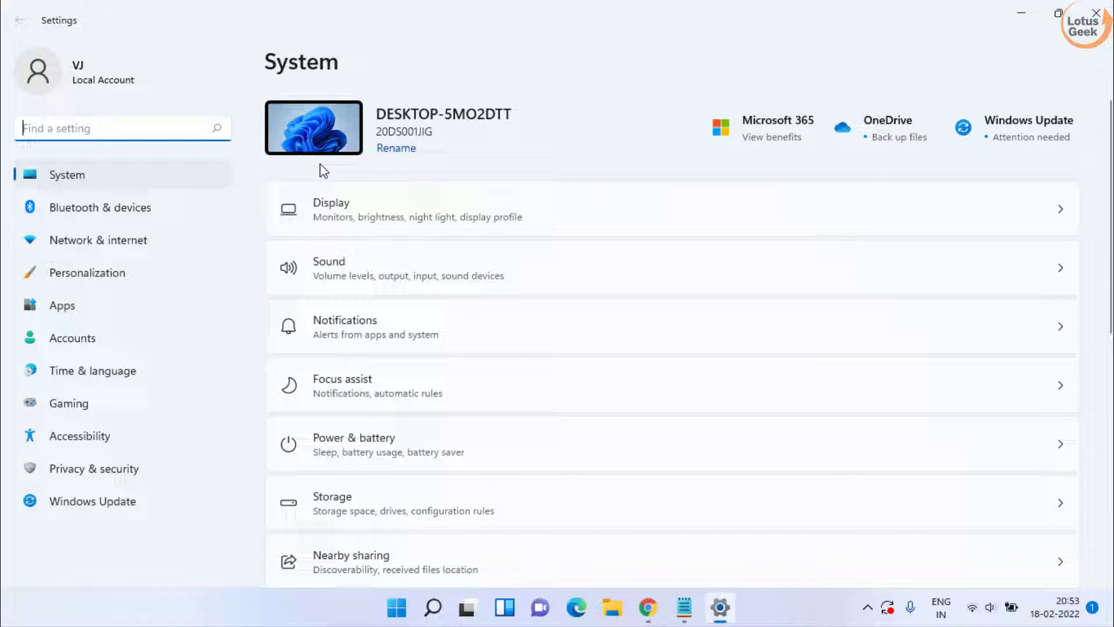
left_click(62, 312)
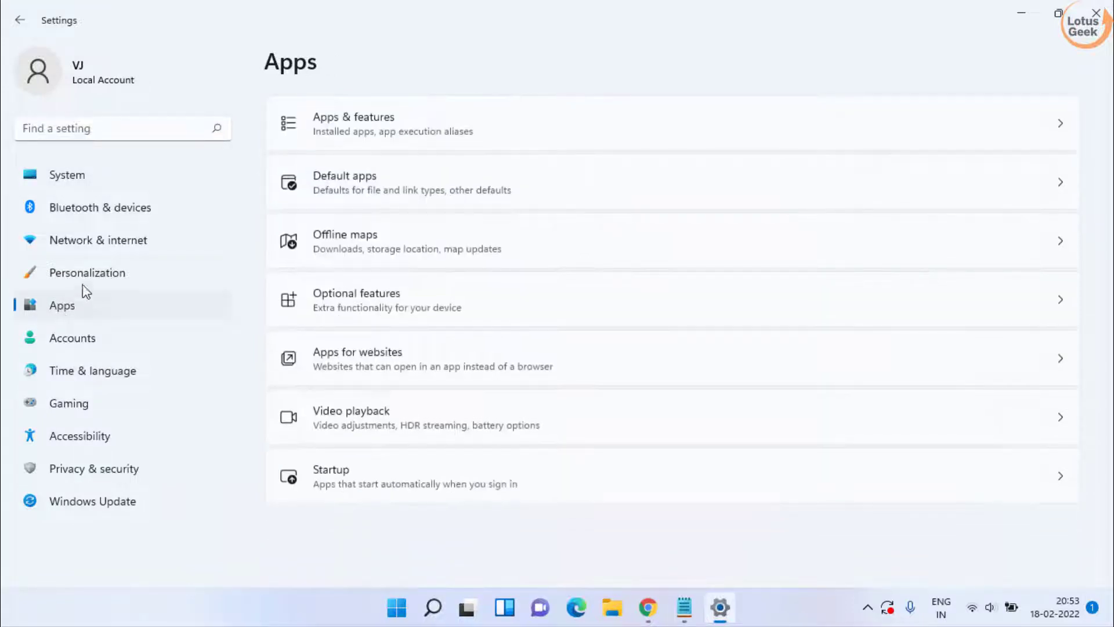
left_click(413, 308)
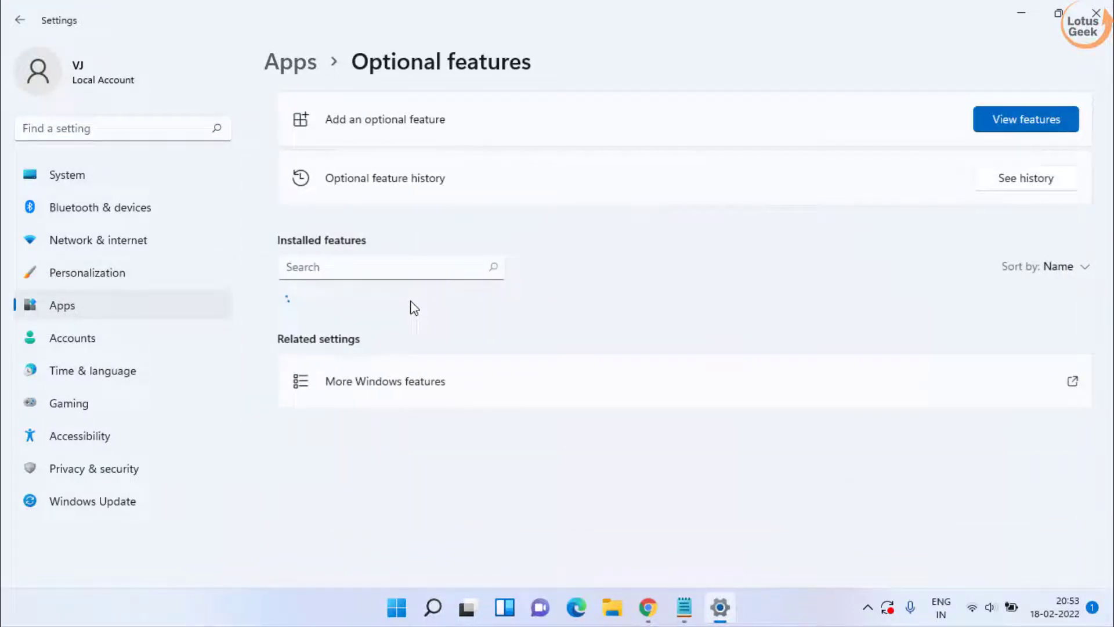
scroll(592, 316, "down", 7)
scroll(589, 342, "down", 3)
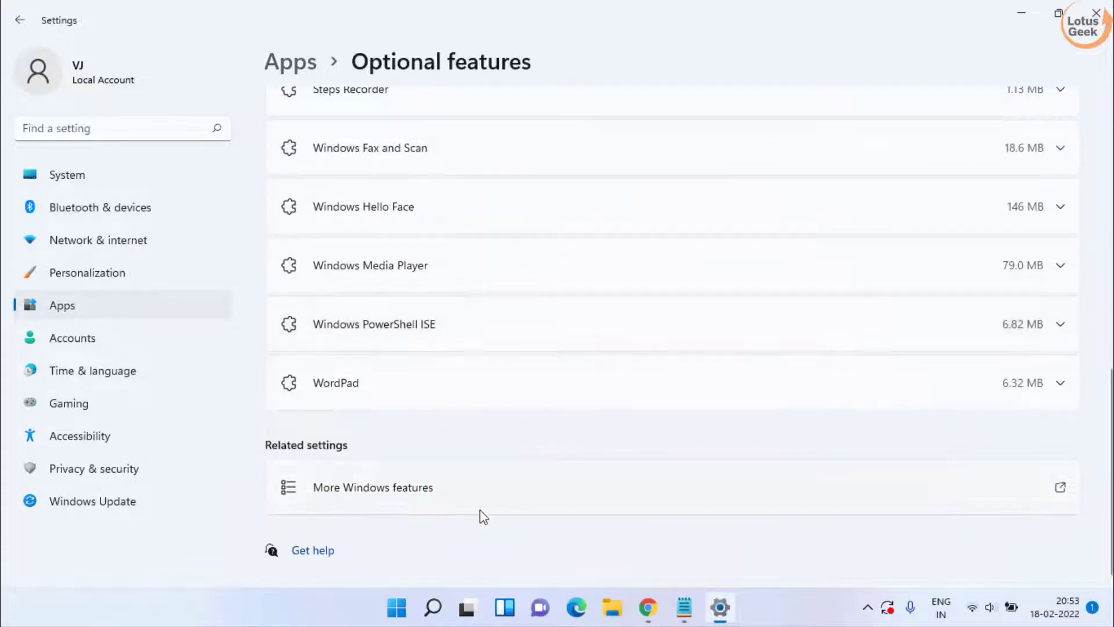
left_click(381, 495)
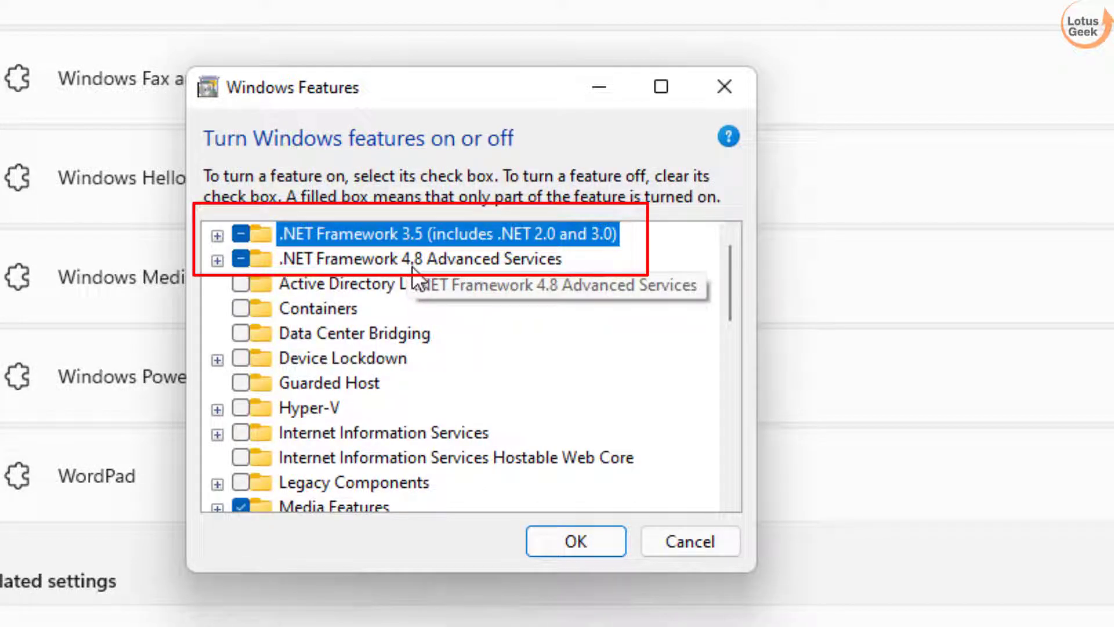
left_click(240, 235)
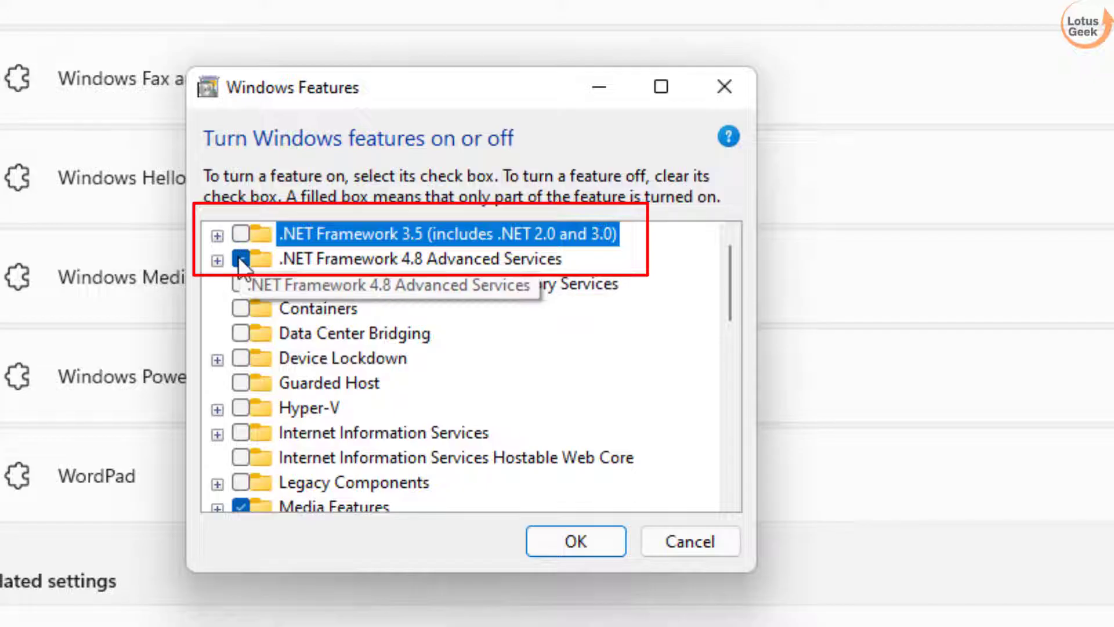
left_click(240, 258)
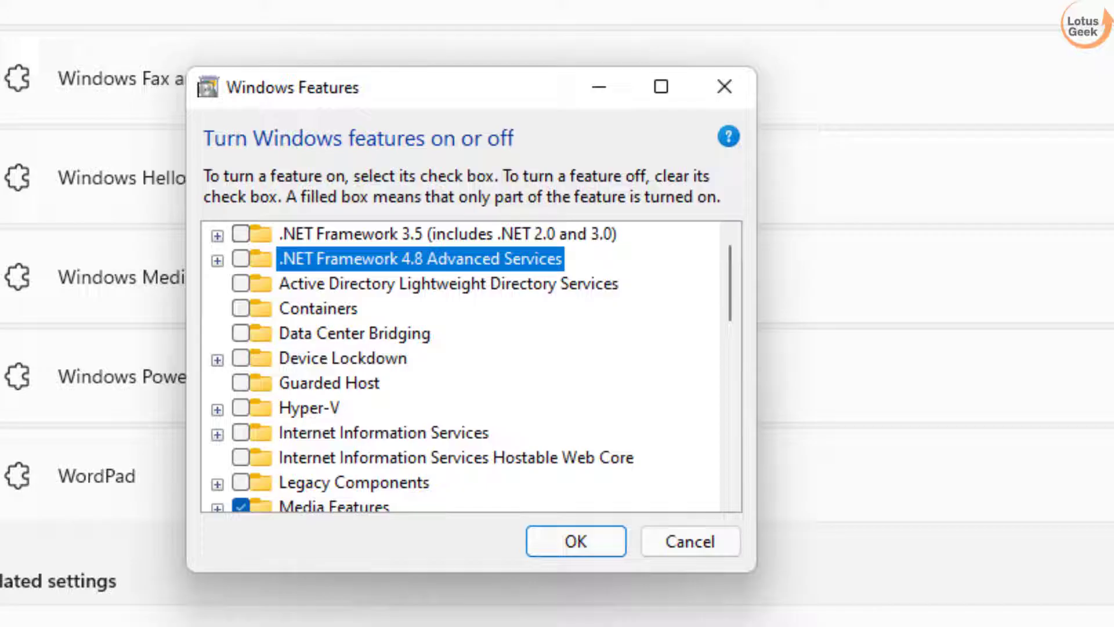
Re-check .NET 3.5 and 4.8 Advanced Services, plus 3.5's WCF HTTP and Non-HTTP Activation
left_click(245, 238)
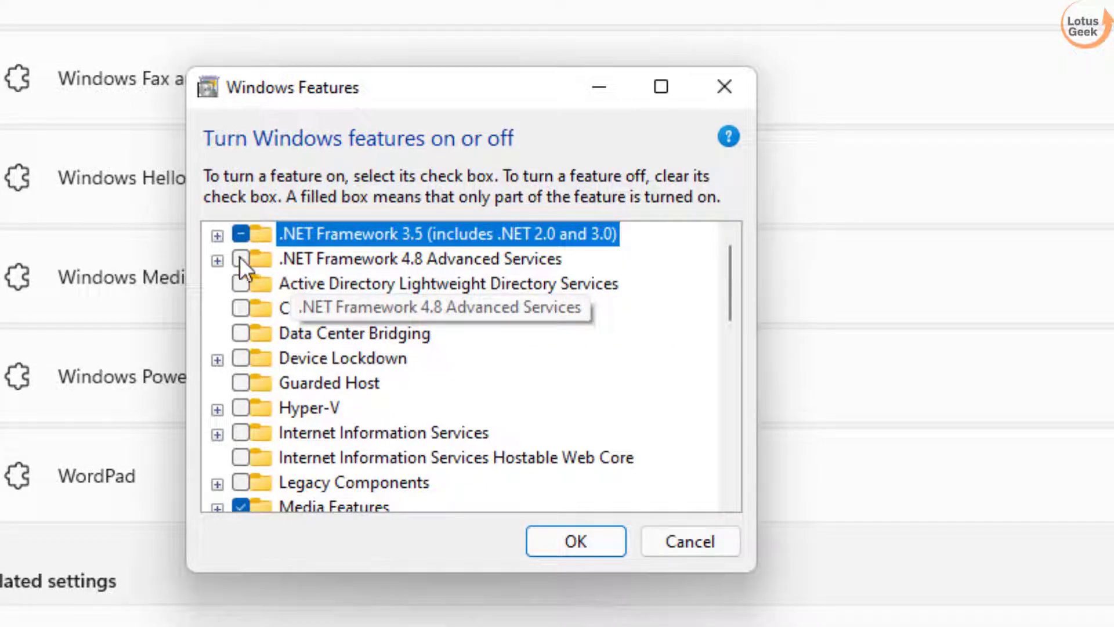
left_click(239, 258)
left_click(217, 235)
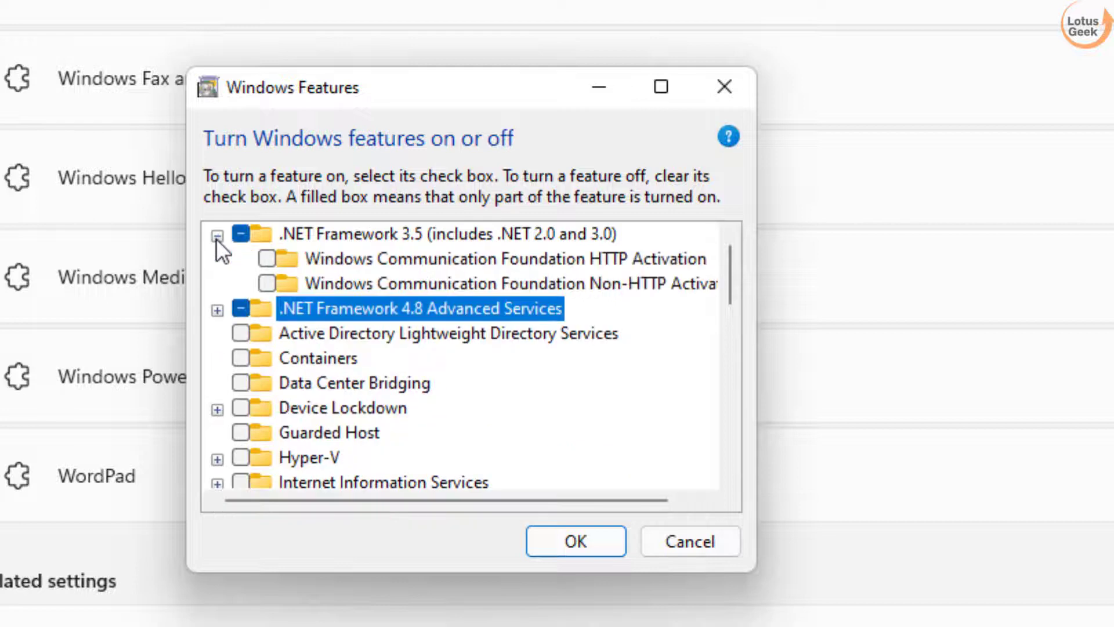
left_click(267, 259)
left_click(266, 284)
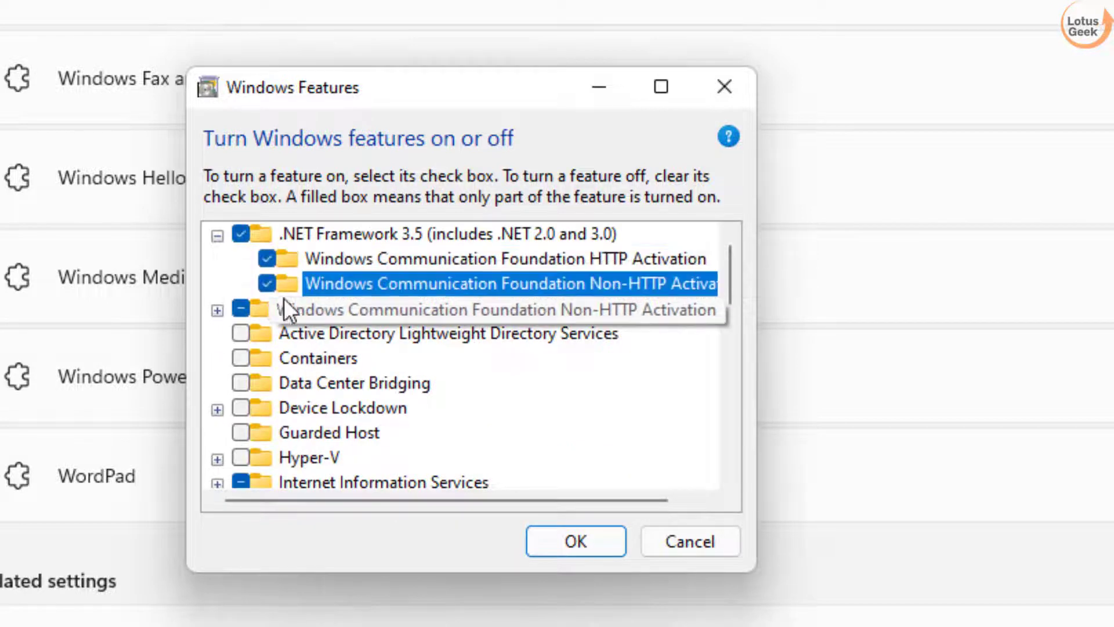
Enable WCF HTTP, MSMQ, Named Pipe and TCP Activation under .NET 4.8, then close Windows Features
left_click(217, 310)
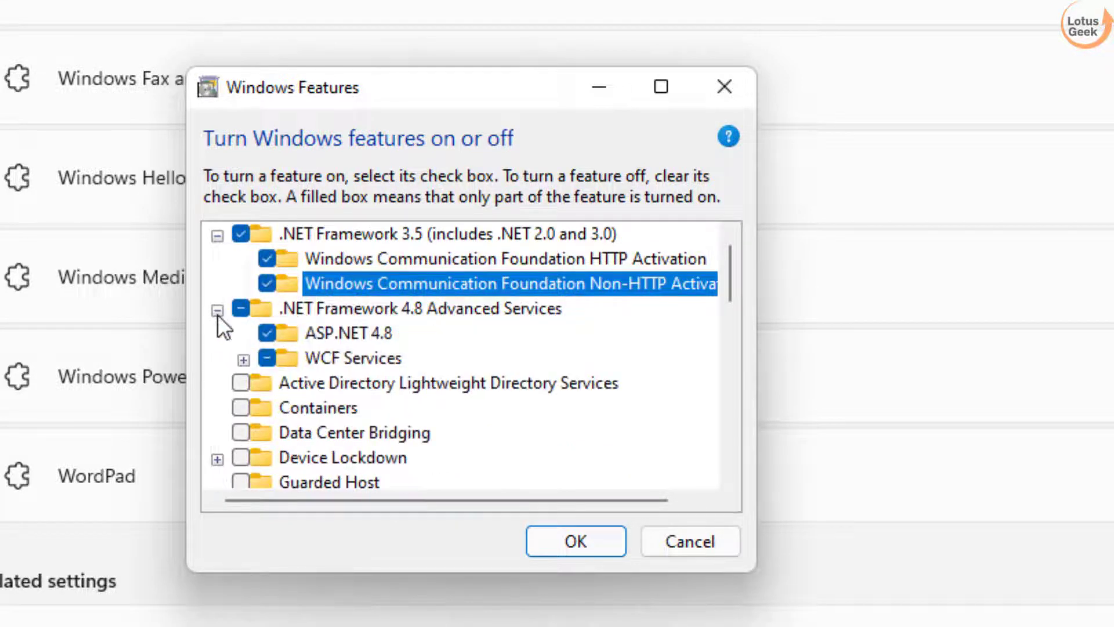
left_click(244, 360)
left_click(293, 358)
left_click(293, 383)
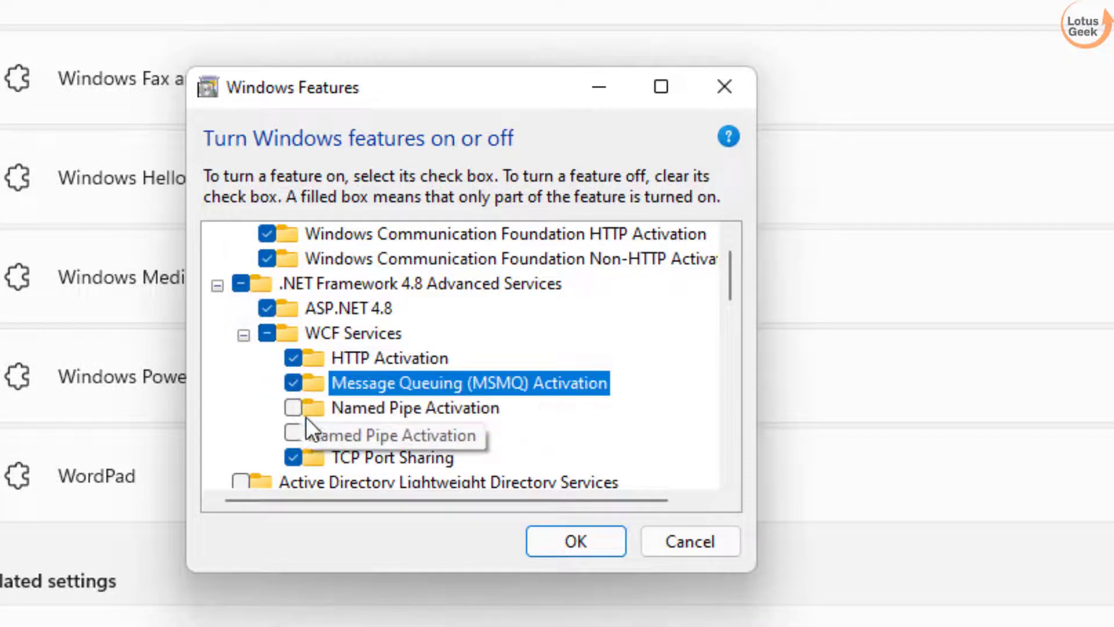
left_click(293, 408)
left_click(293, 432)
scroll(490, 349, "down", 1)
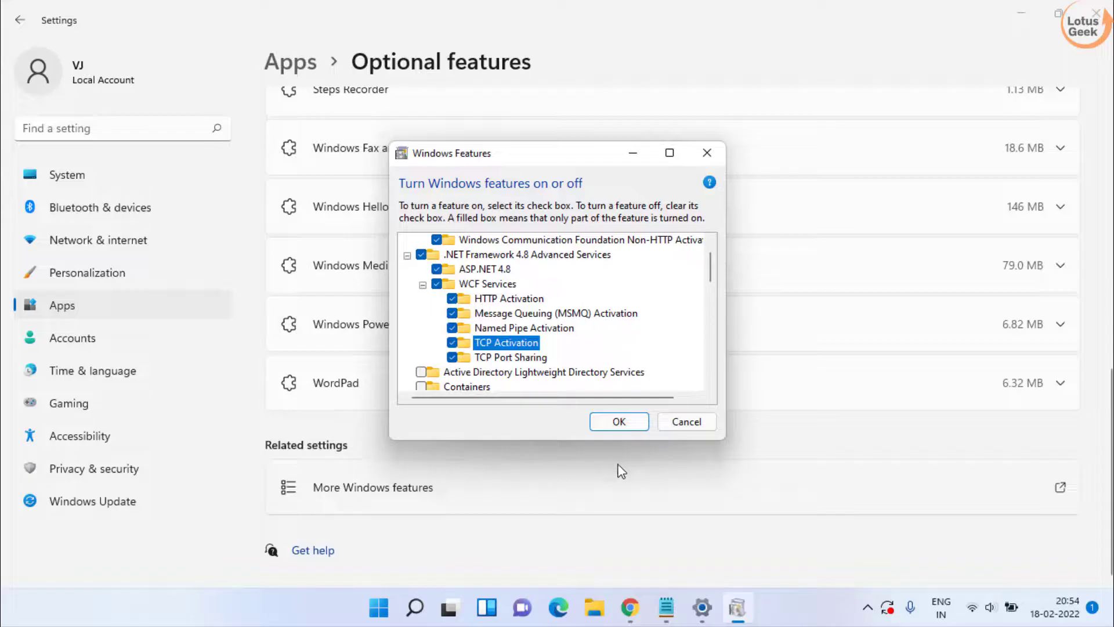
left_click(699, 423)
left_click(1102, 15)
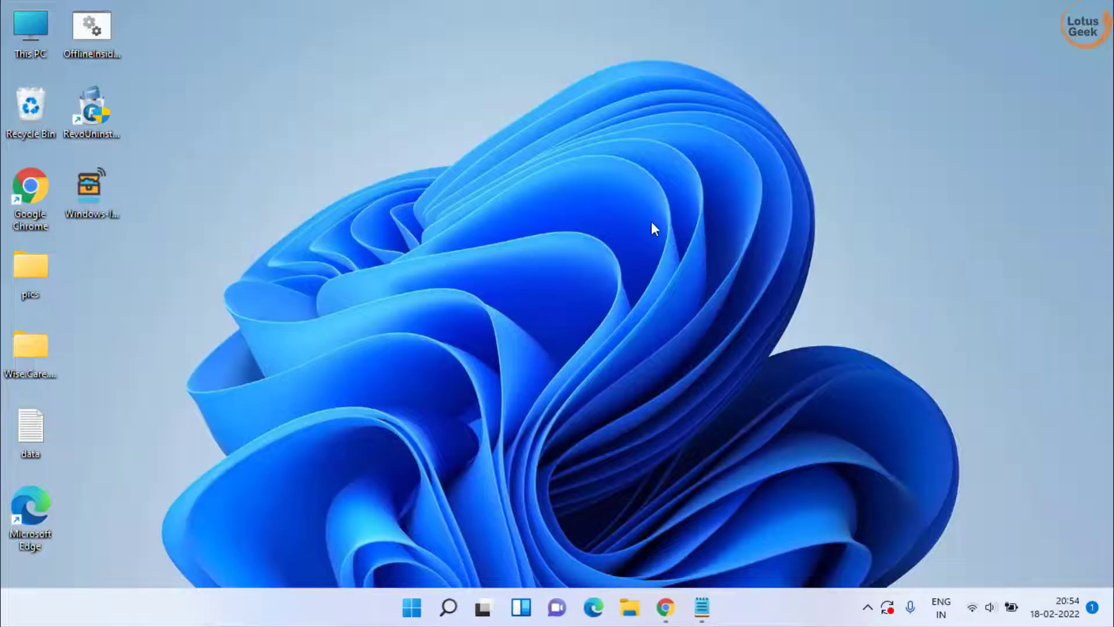